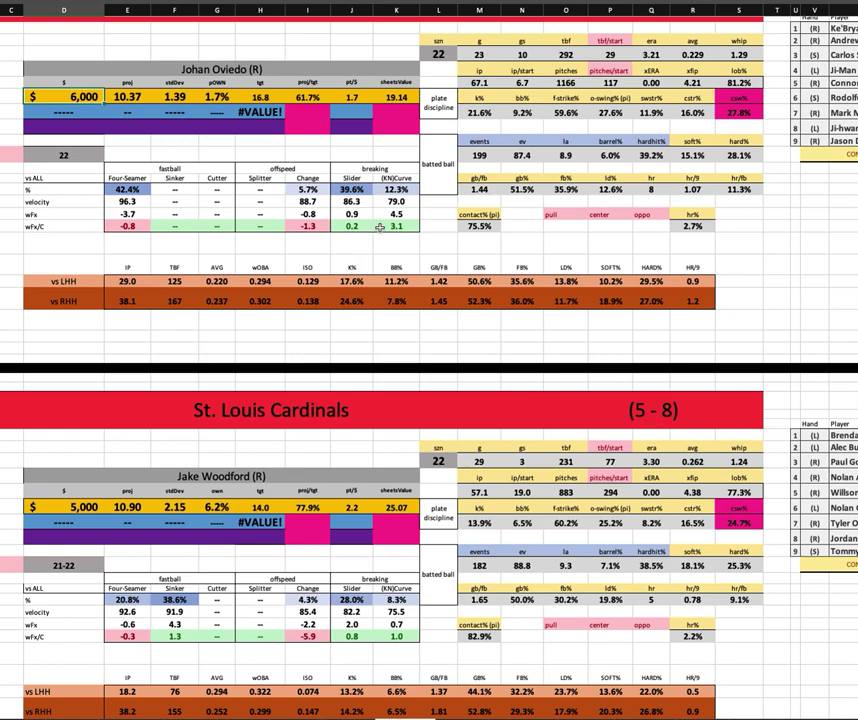
# Compare the Pirates and Cardinals starting pitchers' statistics and the two batting lineups on the PIT@STL matchup sheet
pyautogui.scroll(-1, 380, 227)
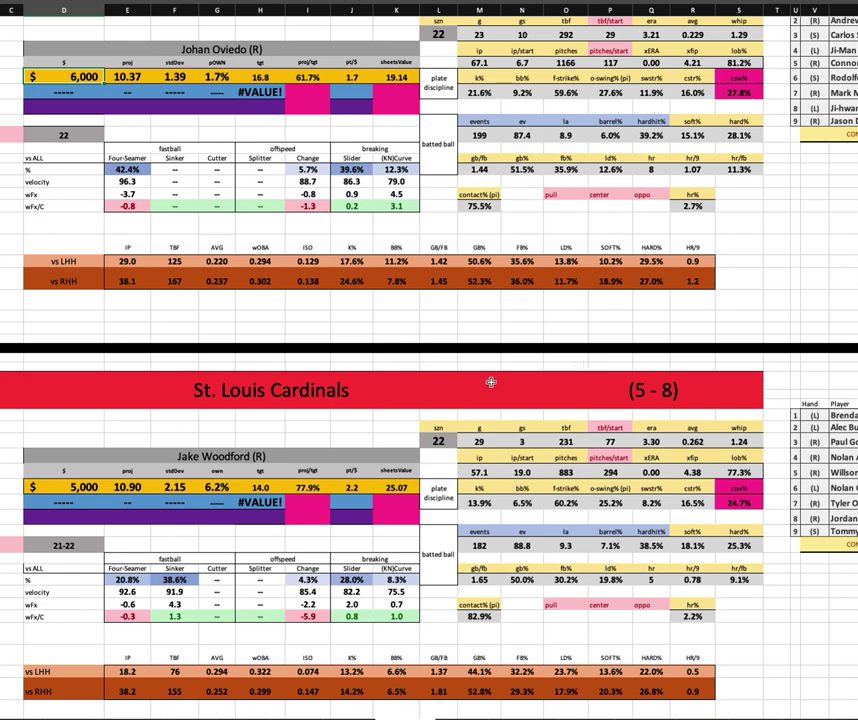
pyautogui.scroll(-2, 430, 365)
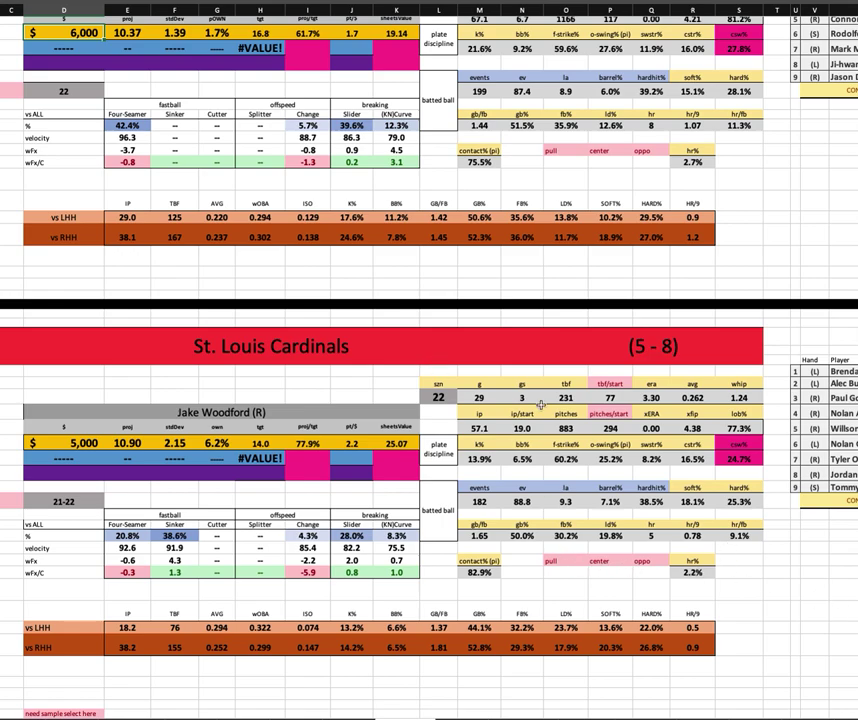
pyautogui.scroll(3, 190, 280)
pyautogui.scroll(3, 183, 287)
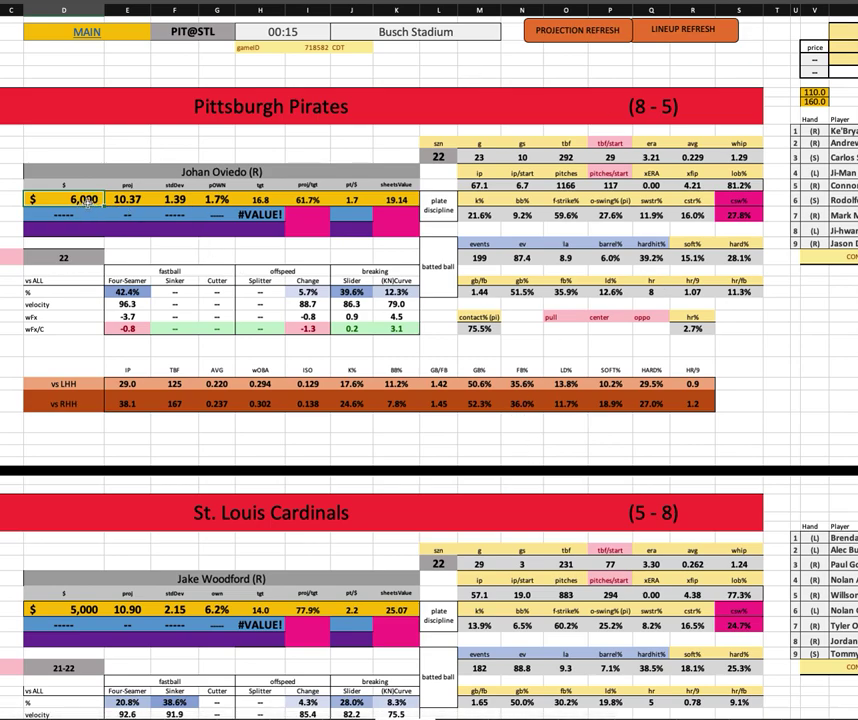
pyautogui.scroll(-1, 301, 420)
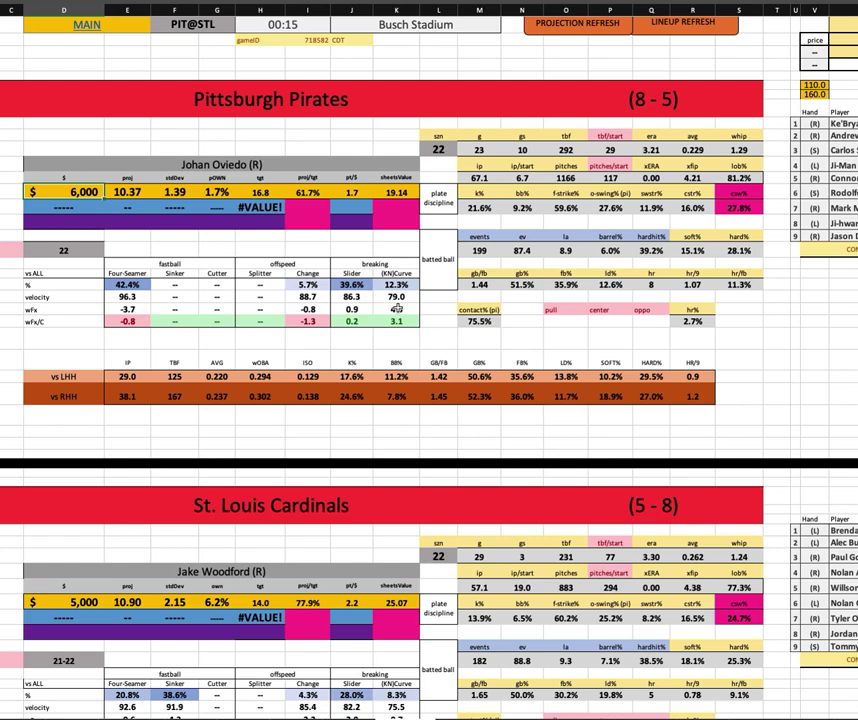
pyautogui.scroll(-3, 400, 305)
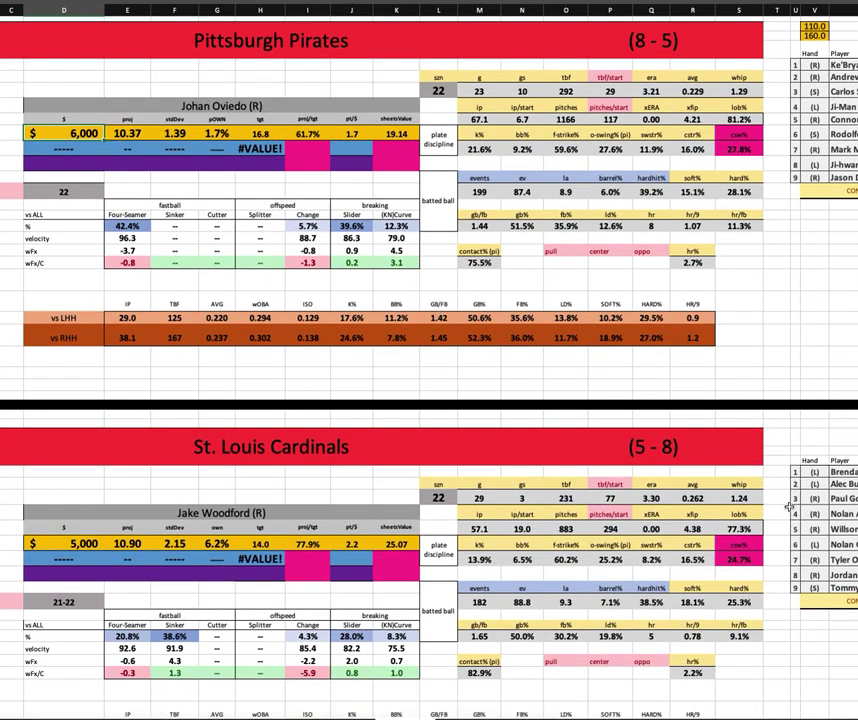
pyautogui.scroll(-2, 537, 396)
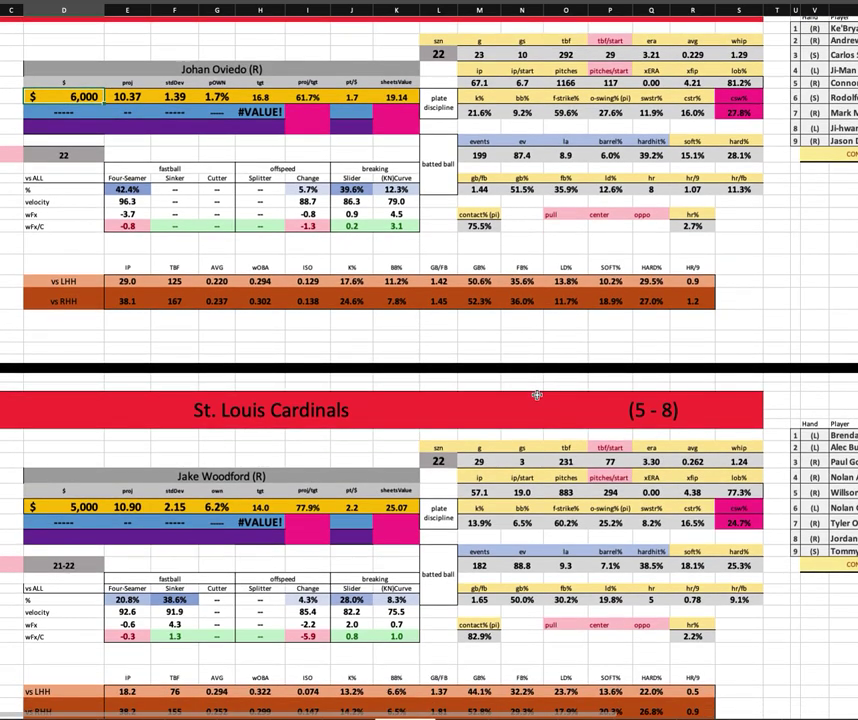
pyautogui.hscroll(5, 555, 395)
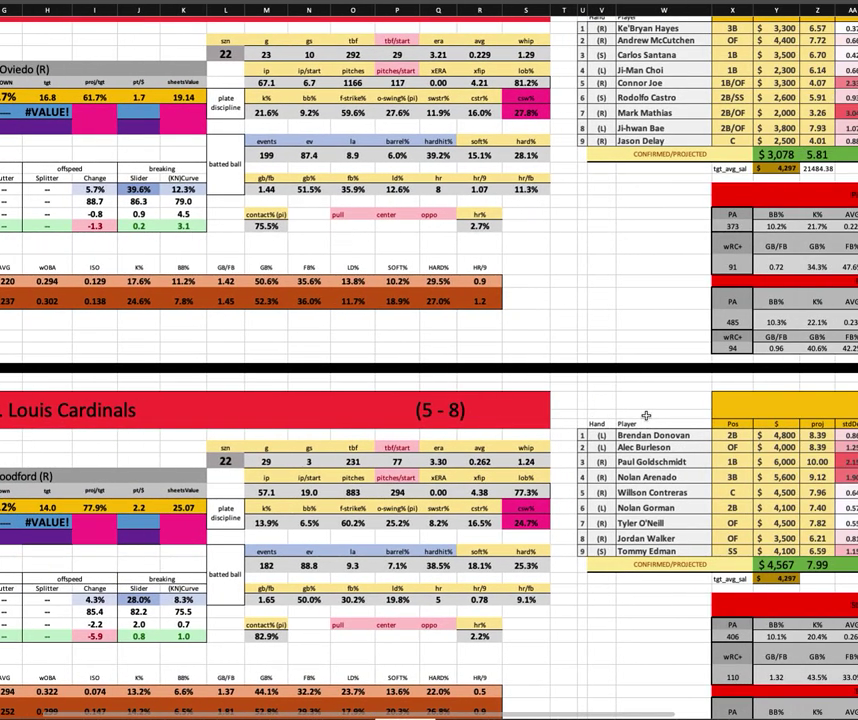
pyautogui.hscroll(-2, 645, 415)
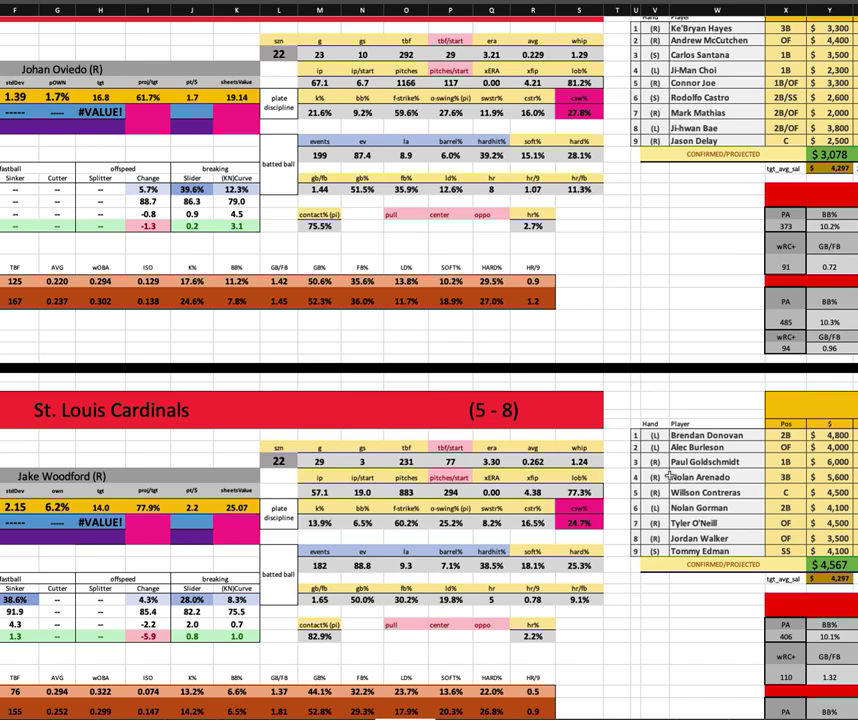
pyautogui.hscroll(-5, 668, 503)
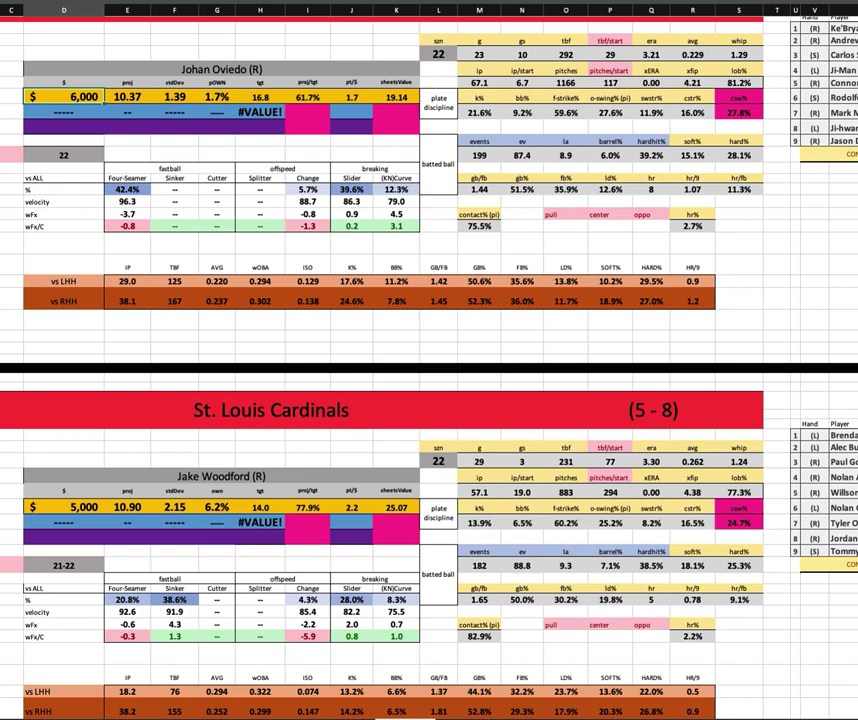
# Examine the Cardinals starting pitcher's salary, strikeout rate and contact rate
pyautogui.scroll(-1, 546, 520)
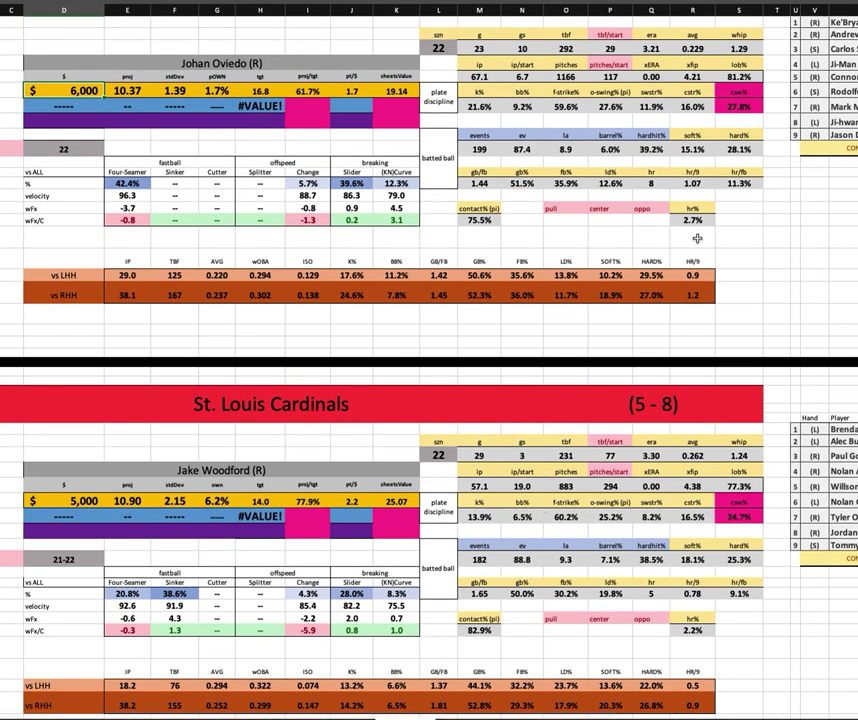
pyautogui.scroll(-3, 516, 366)
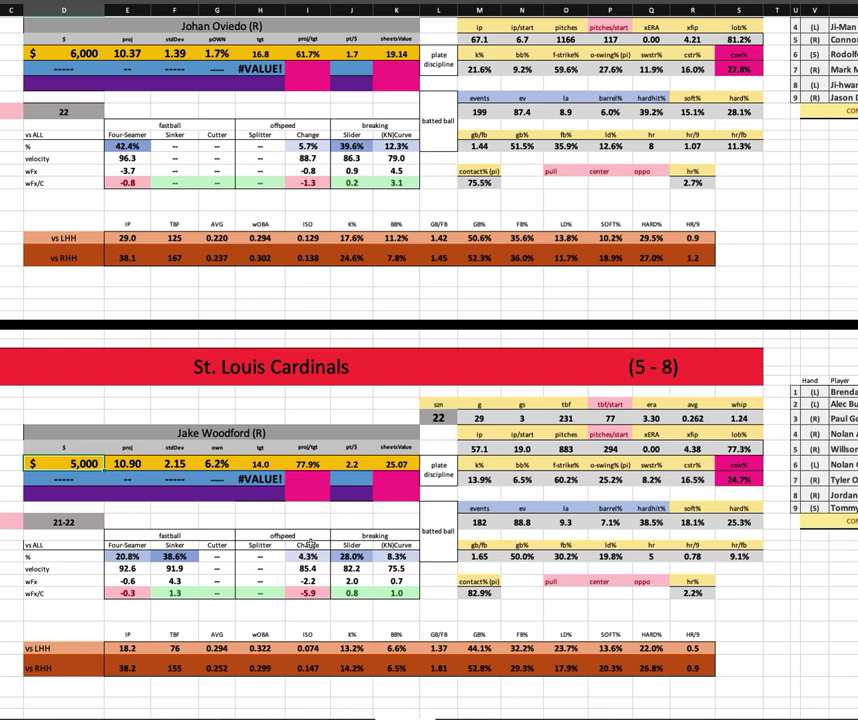
pyautogui.click(480, 479)
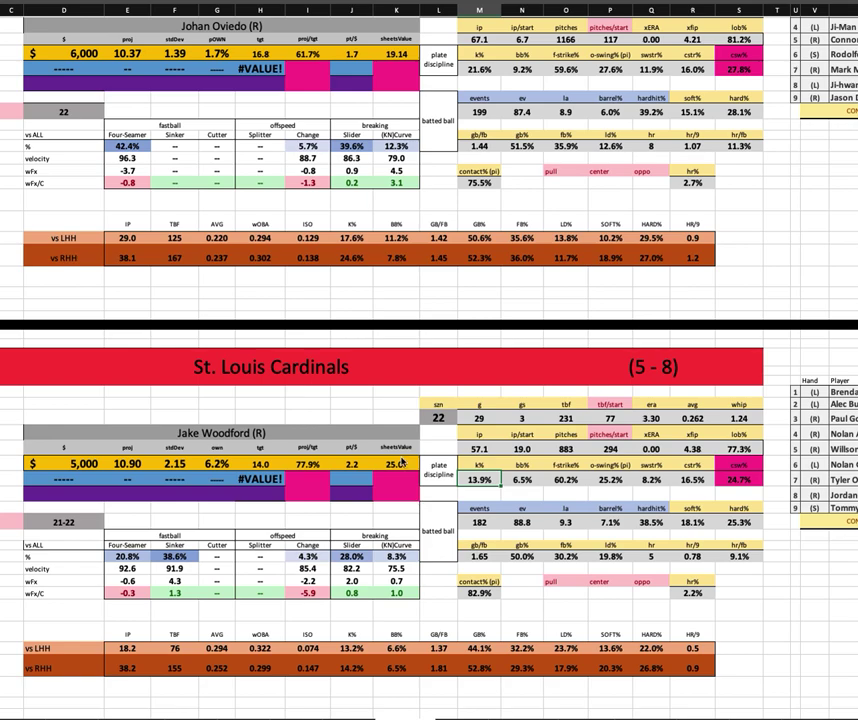
pyautogui.click(480, 593)
# Review the Pirates starting pitcher's projection alongside both teams' batting lineups on the PIT@STL sheet
pyautogui.scroll(5, 632, 615)
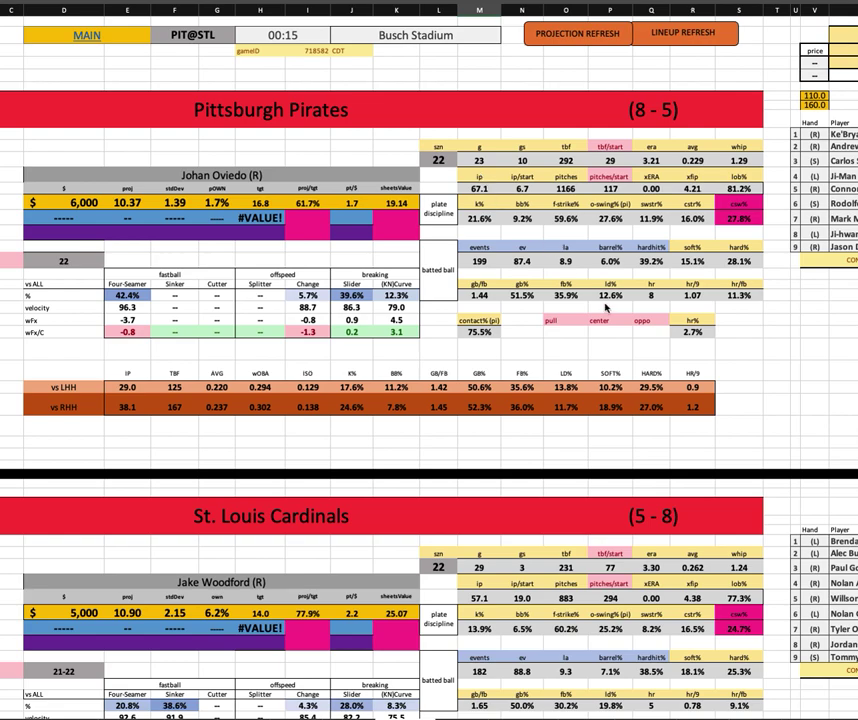
pyautogui.hscroll(3, 496, 254)
pyautogui.hscroll(1, 744, 390)
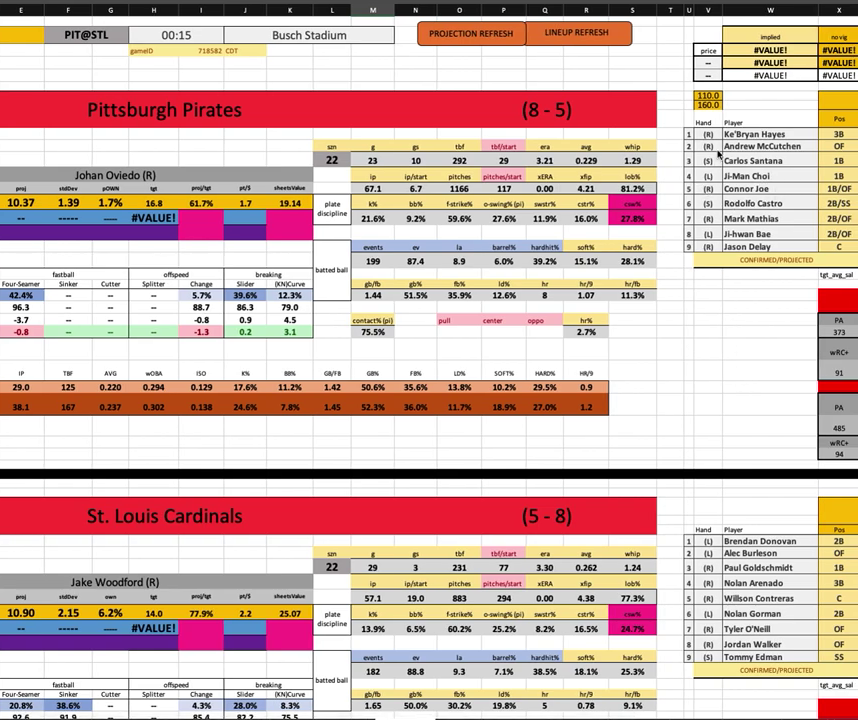
pyautogui.hscroll(2, 820, 204)
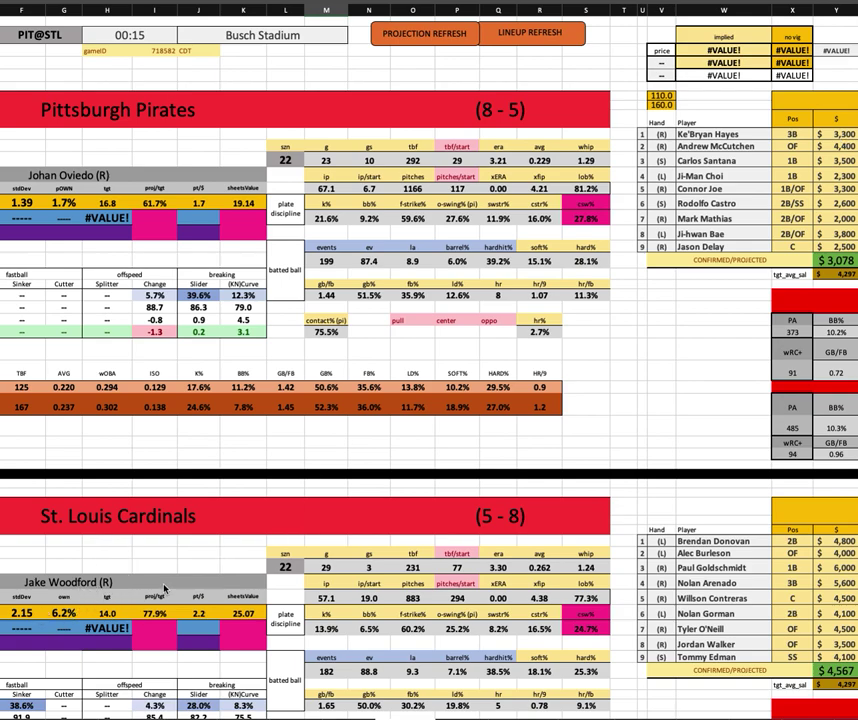
pyautogui.scroll(-1, 165, 588)
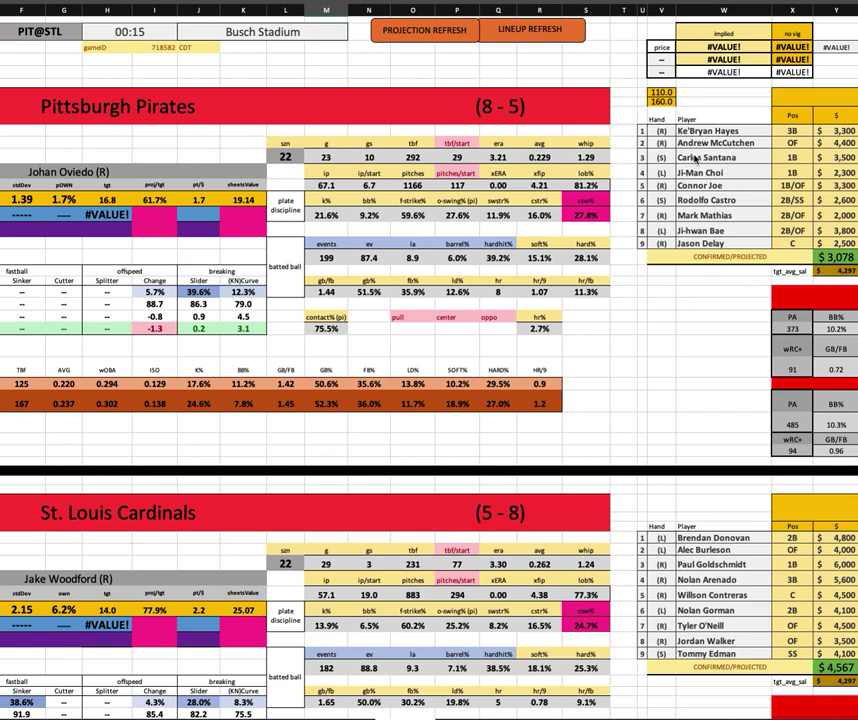
pyautogui.hscroll(-3, 625, 378)
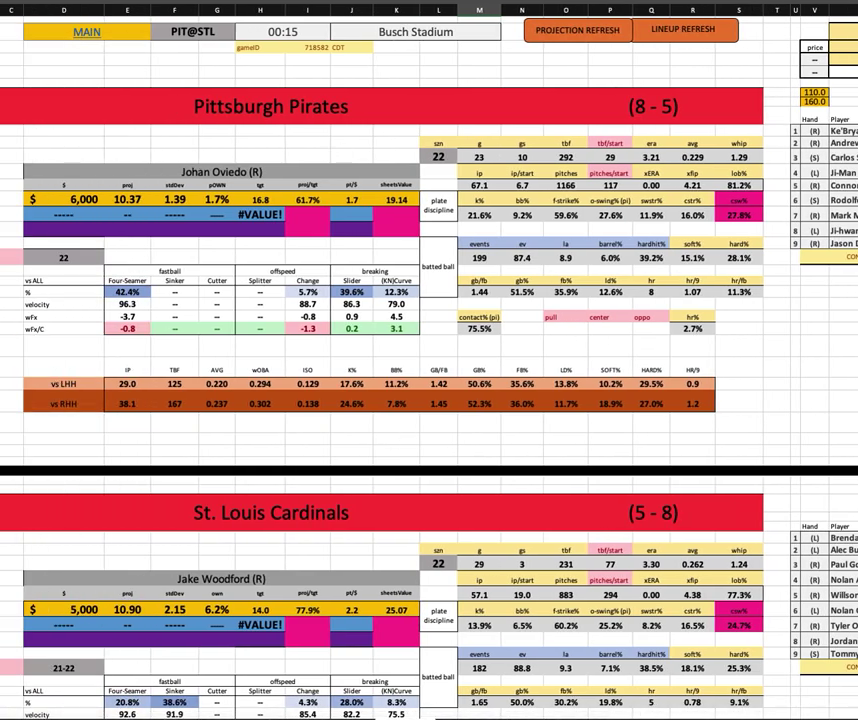
# Switch to the FantasyLabs lineups page and inspect the Vegas odds, weather and projected lineups for Pittsburgh Pirates @ St. Louis Cardinals
pyautogui.hotkey('alt', 'Tab')
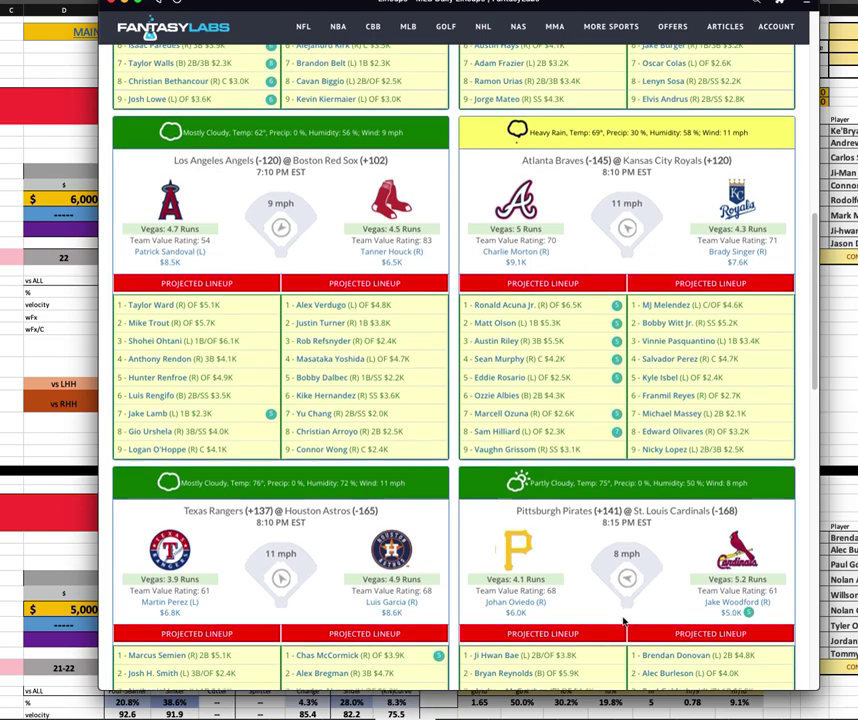
pyautogui.scroll(-3, 623, 622)
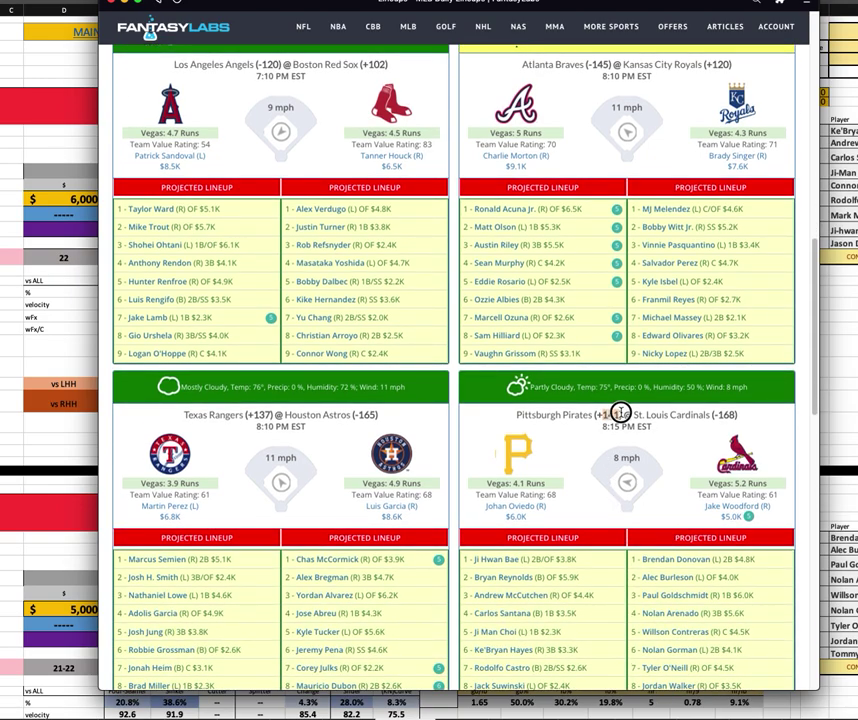
pyautogui.doubleClick(620, 412)
pyautogui.scroll(-3, 604, 500)
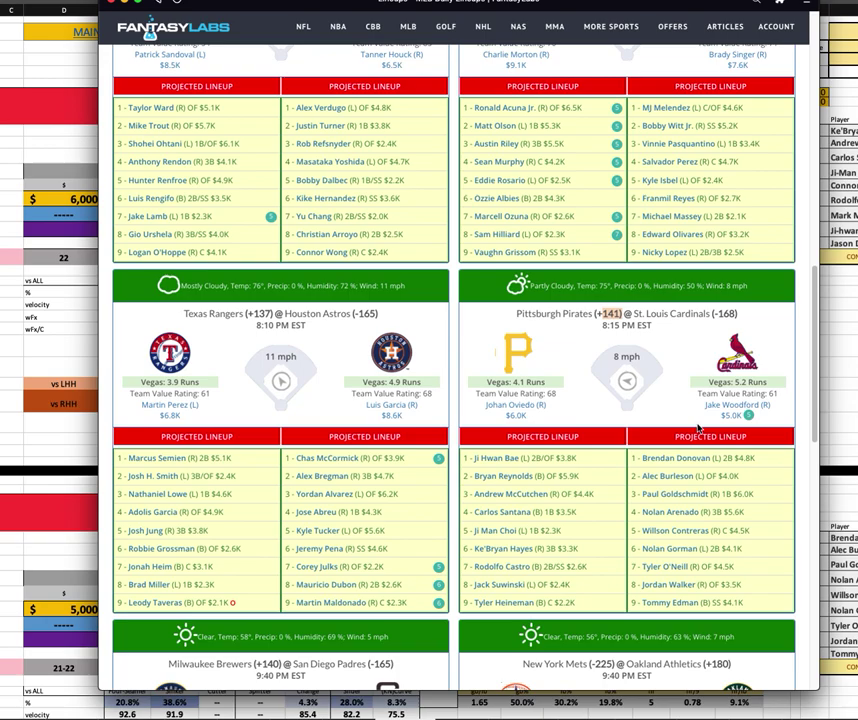
pyautogui.click(773, 388)
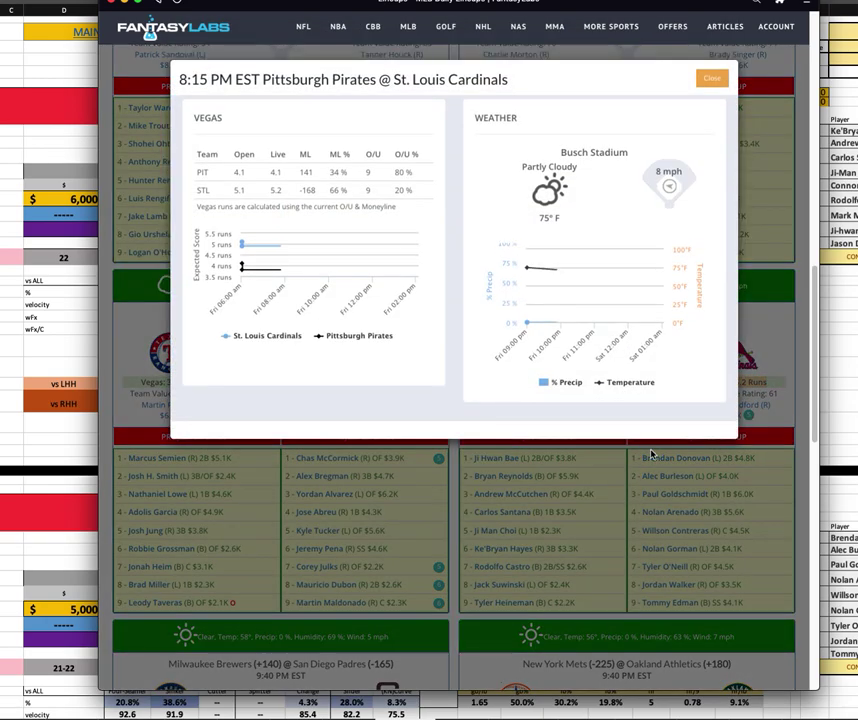
pyautogui.click(648, 512)
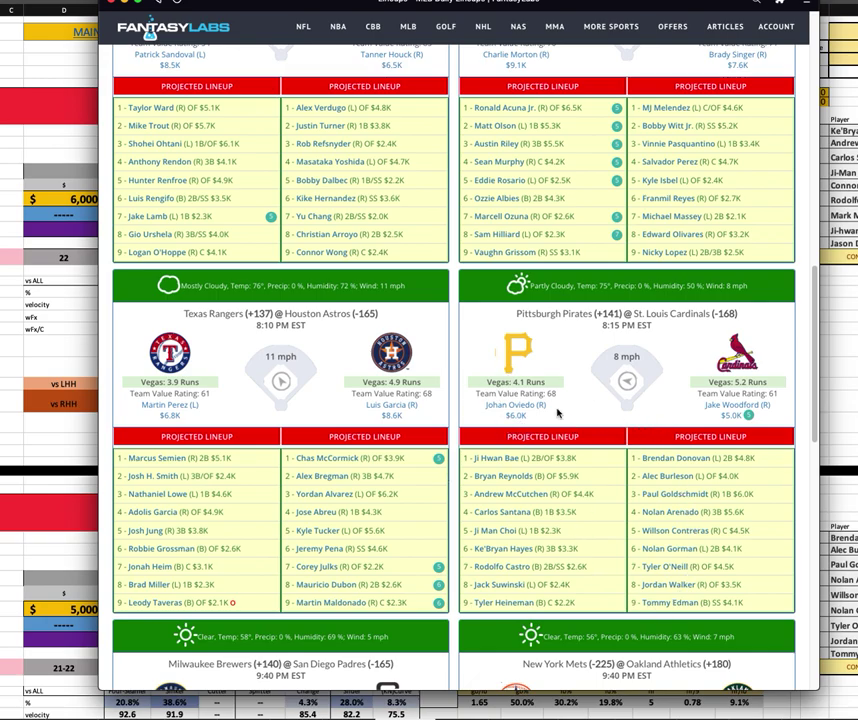
# Return to the Excel workbook and switch the selected matchup to NYM@OAK
pyautogui.click(63, 236)
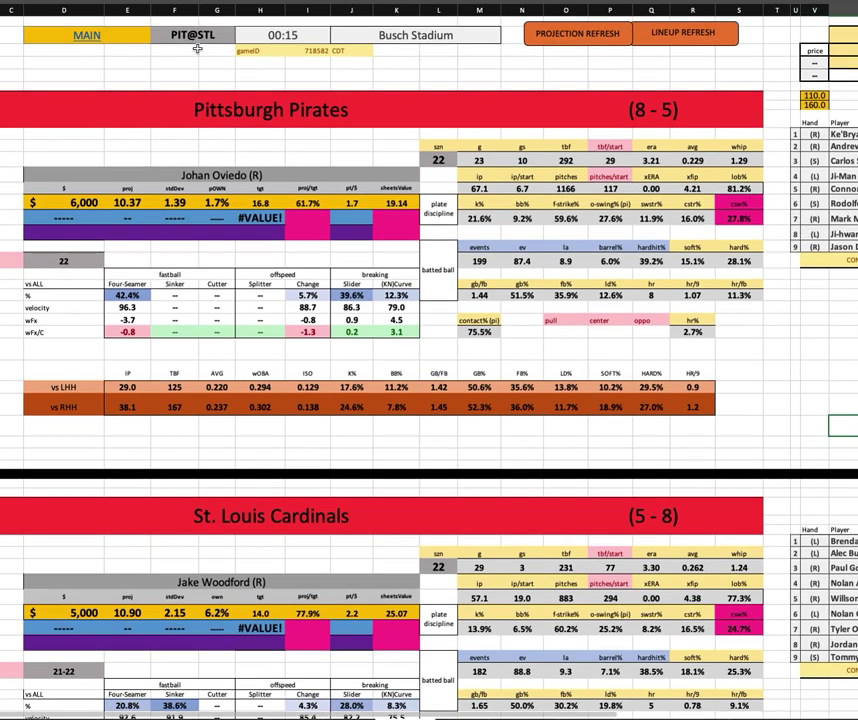
pyautogui.click(239, 33)
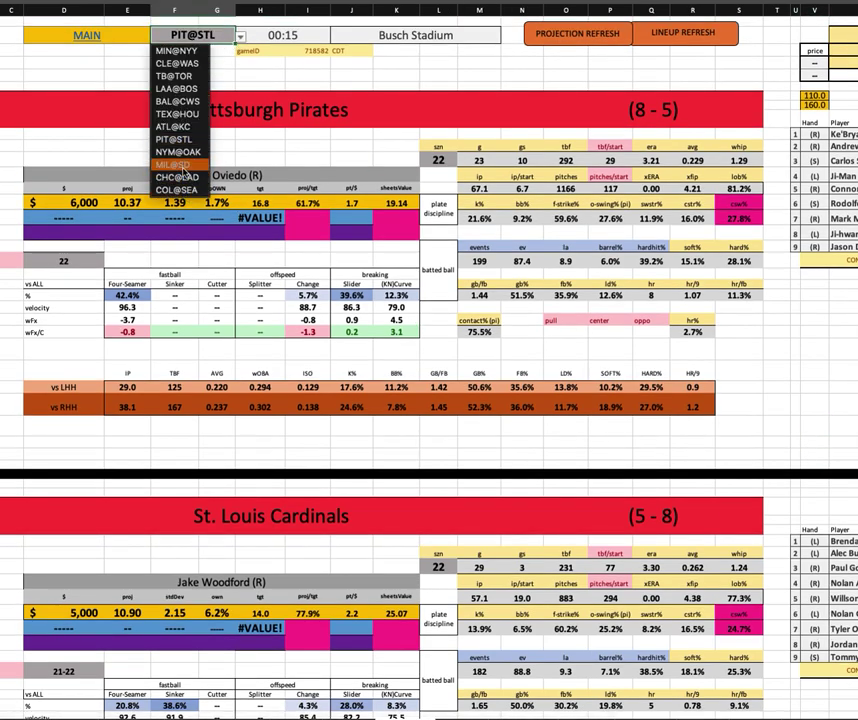
pyautogui.press('Return')
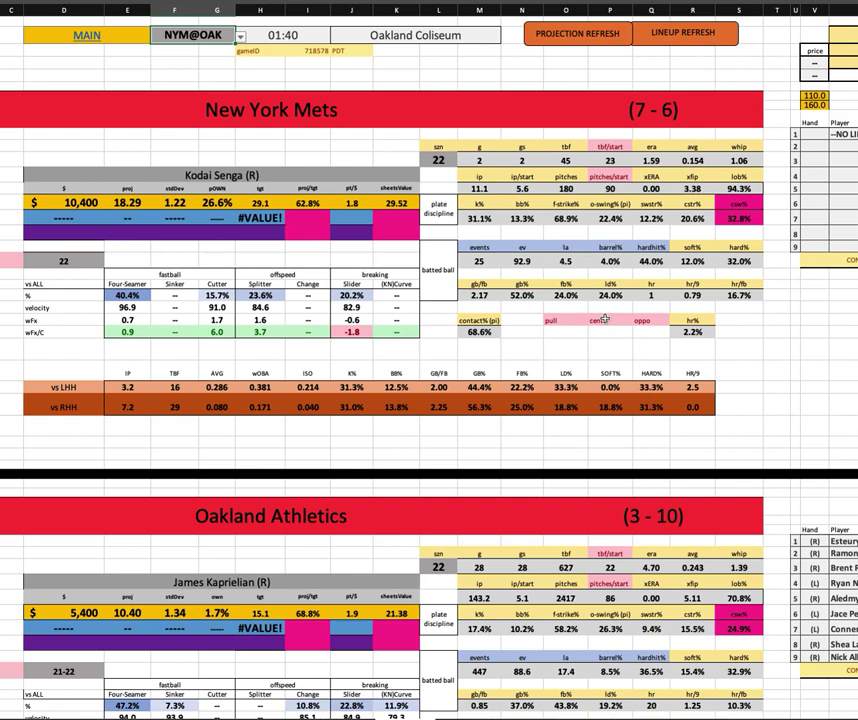
# Examine the Mets starting pitcher's splits against left- and right-handed hitters, especially K% and BB%, and his first-strike rate
pyautogui.moveTo(396, 387); pyautogui.dragTo(396, 407)
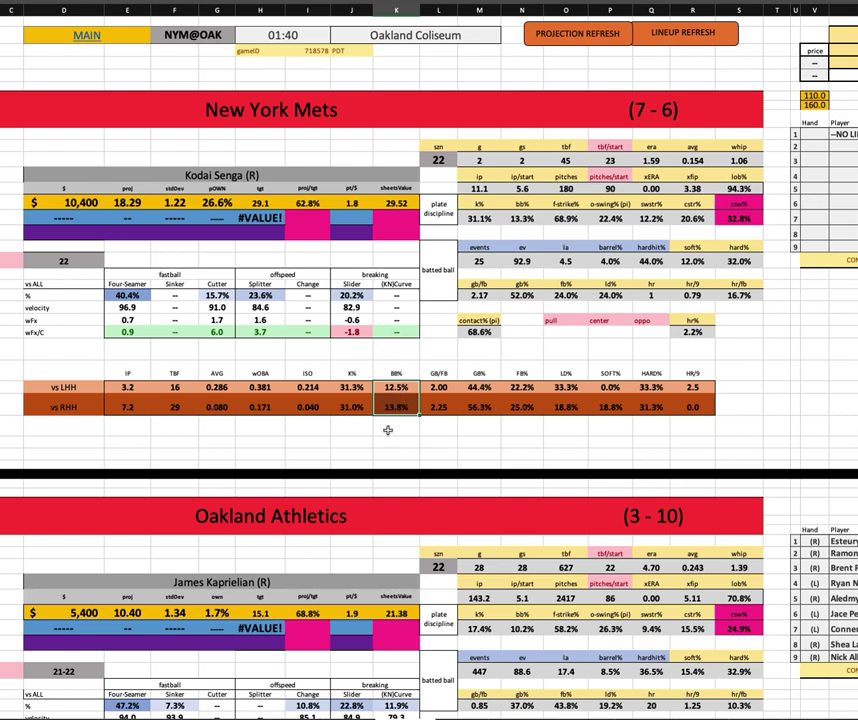
pyautogui.click(175, 406)
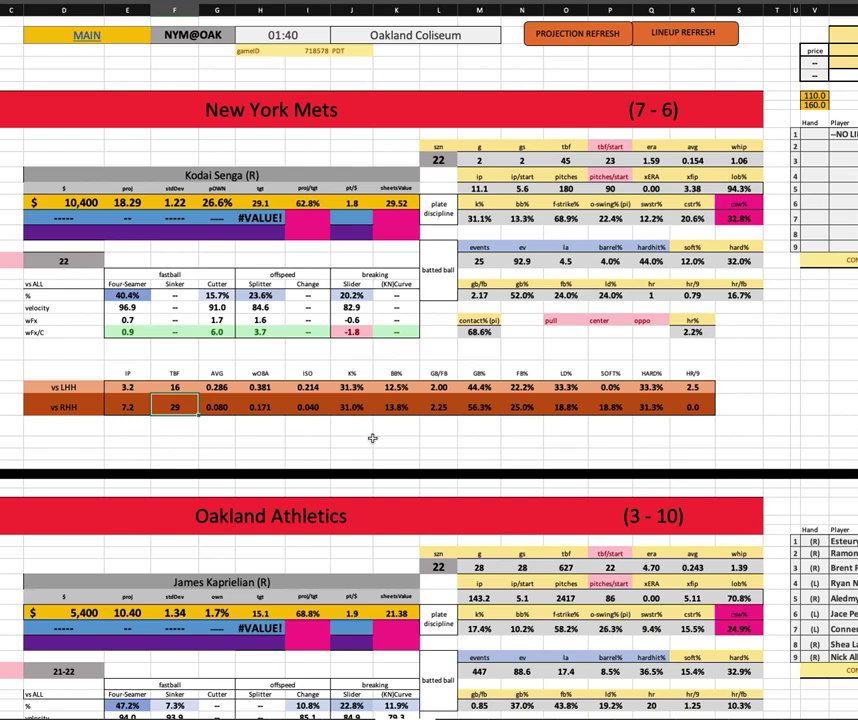
pyautogui.press('Right')
pyautogui.press('Right')
pyautogui.press('Right')
pyautogui.press('Right')
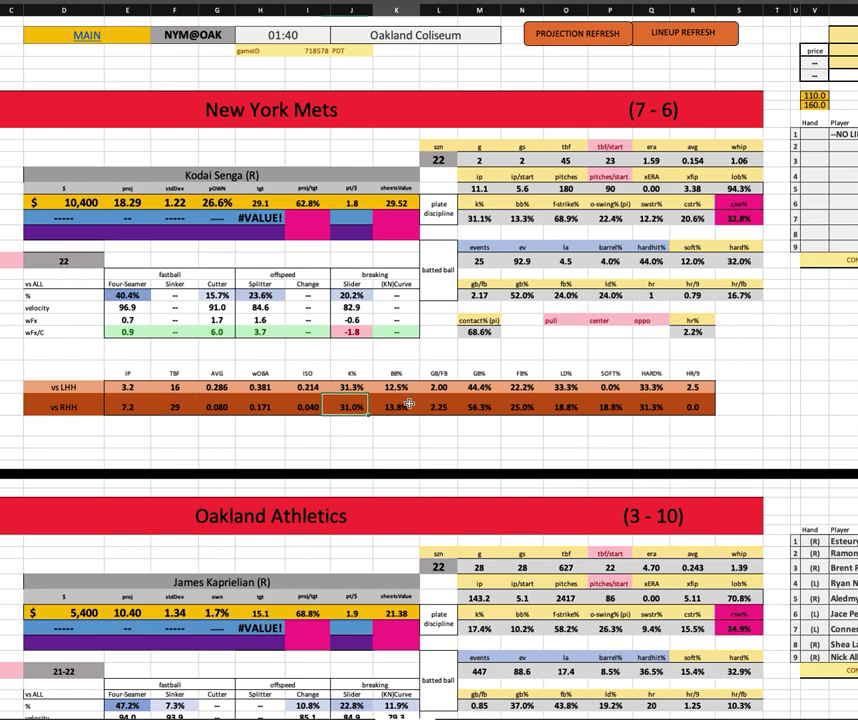
pyautogui.press('Right')
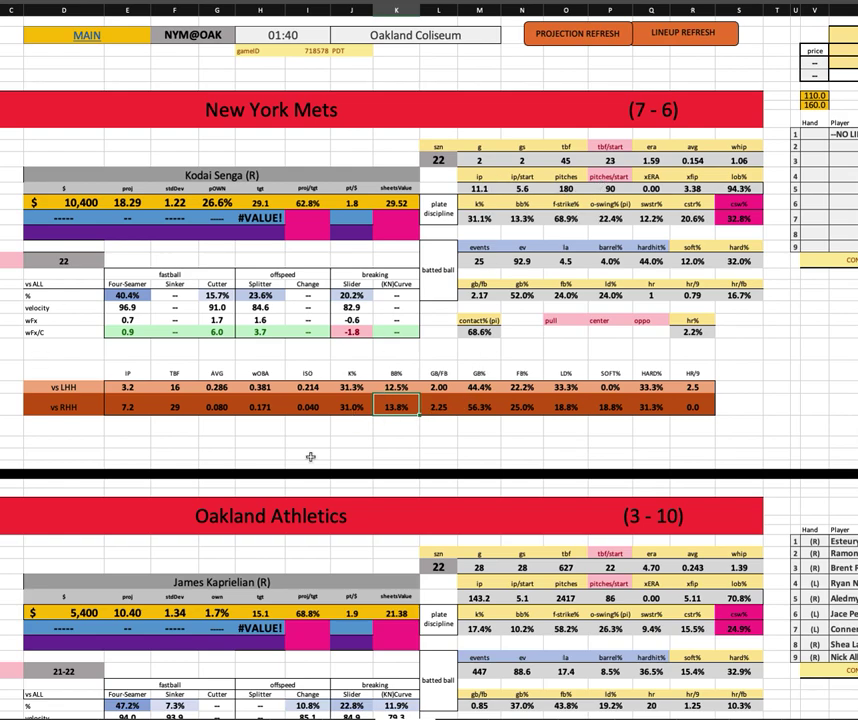
pyautogui.click(566, 218)
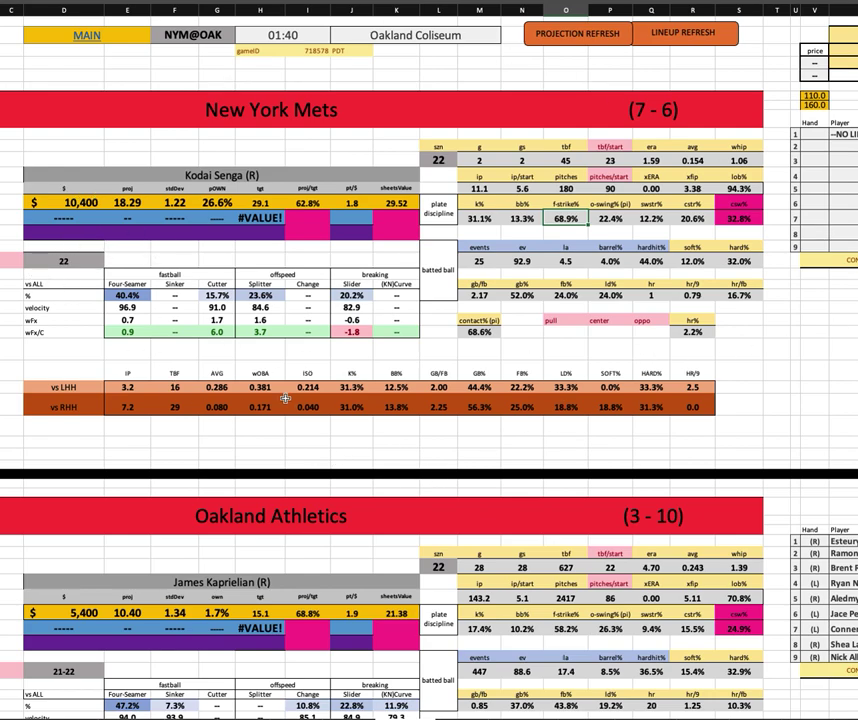
# Review the Oakland Athletics starting pitcher's projection, pitch mix and handedness splits
pyautogui.scroll(-3, 285, 398)
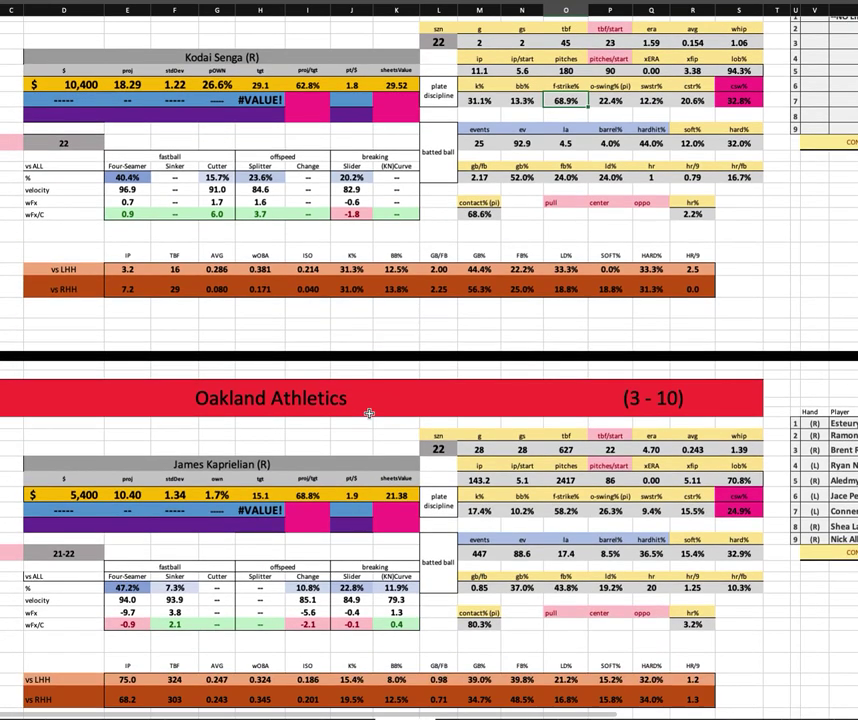
pyautogui.scroll(-1, 601, 357)
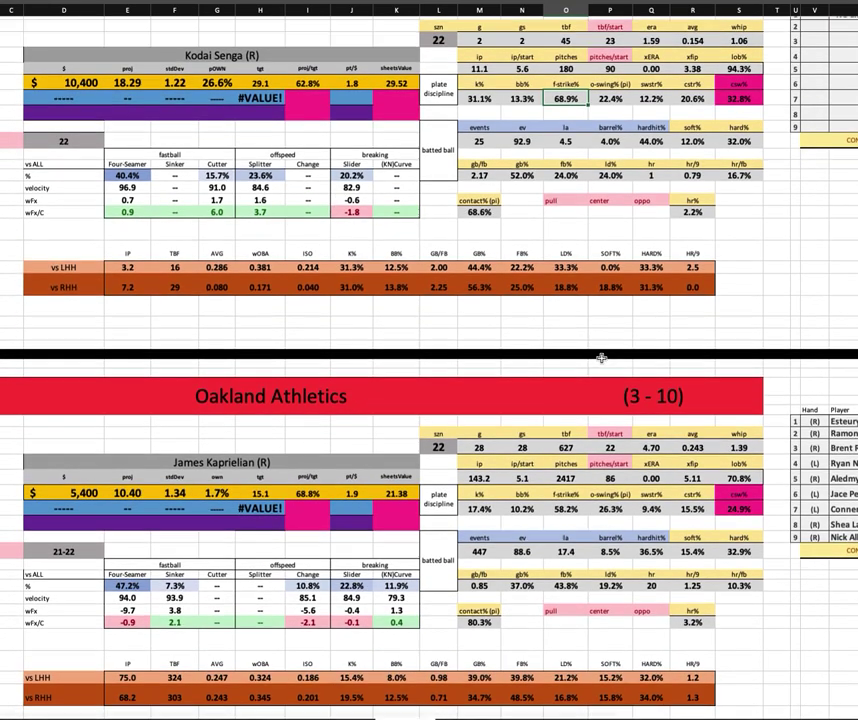
pyautogui.scroll(-1, 601, 357)
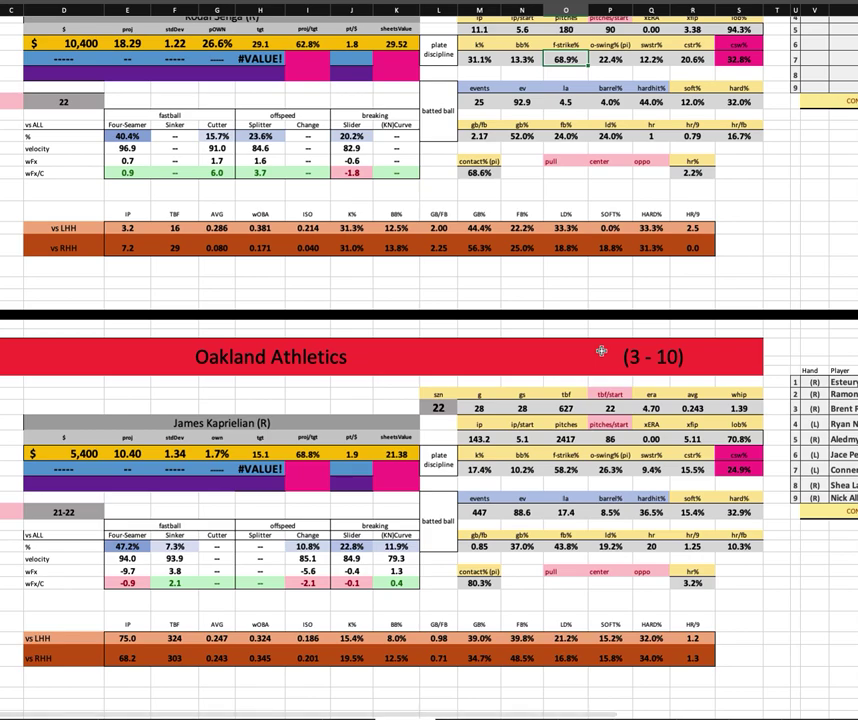
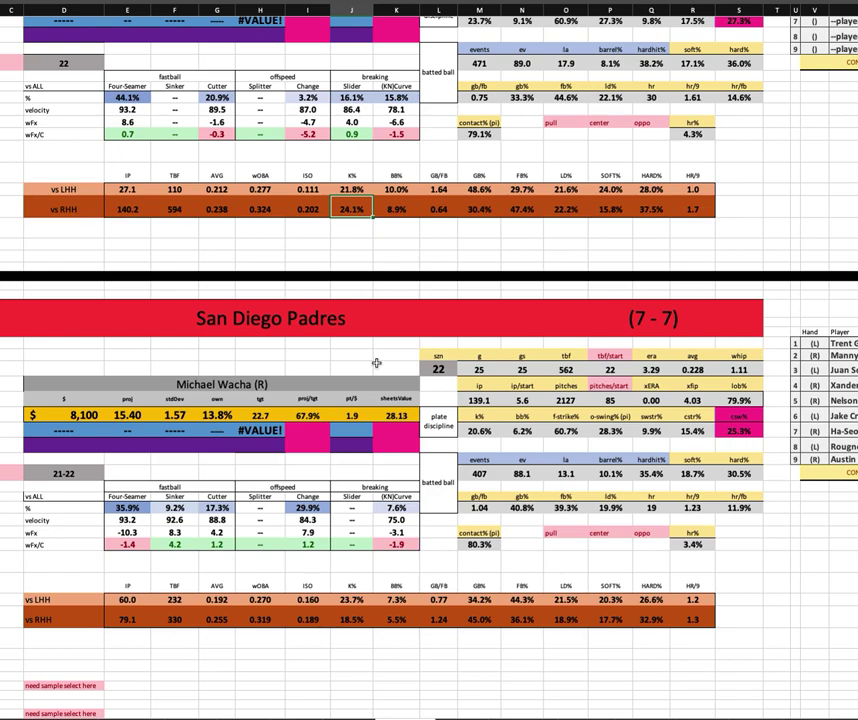
# Review the Milwaukee Brewers starting pitcher's projection and statistics on the MIL@SD matchup sheet
pyautogui.scroll(5, 376, 363)
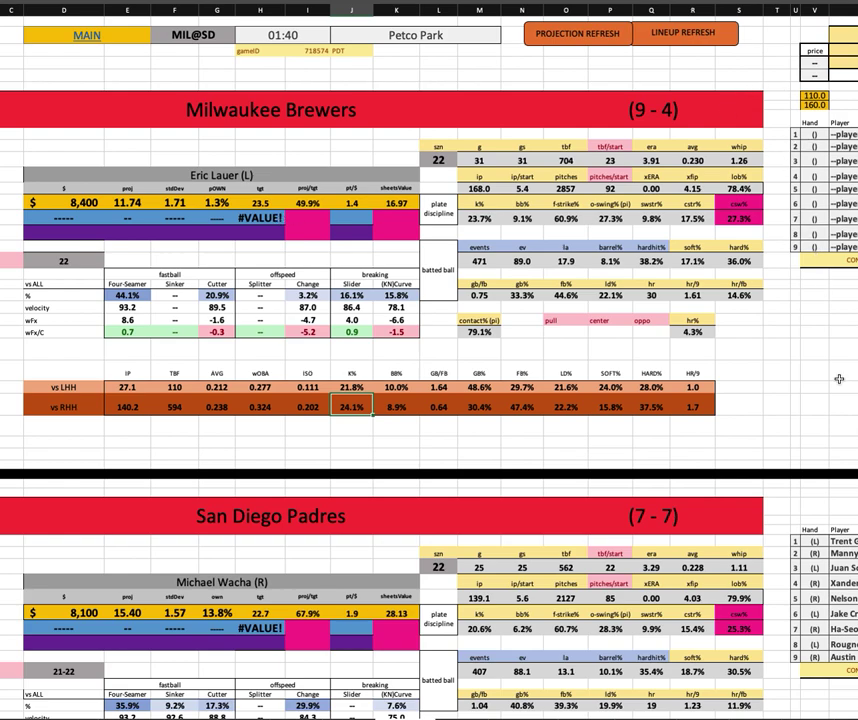
# Switch to the FantasyLabs lineups page and examine the Milwaukee Brewers' projected lineup, including batter handedness and salaries, against the San Diego Padres
pyautogui.hotkey('alt', 'Tab')
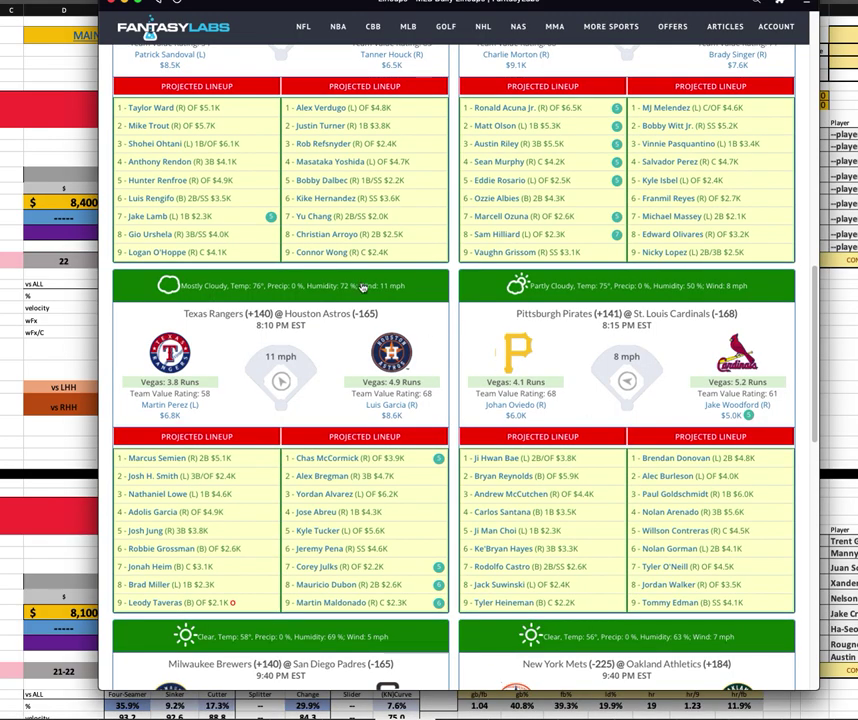
pyautogui.scroll(-5, 420, 295)
pyautogui.scroll(-2, 417, 290)
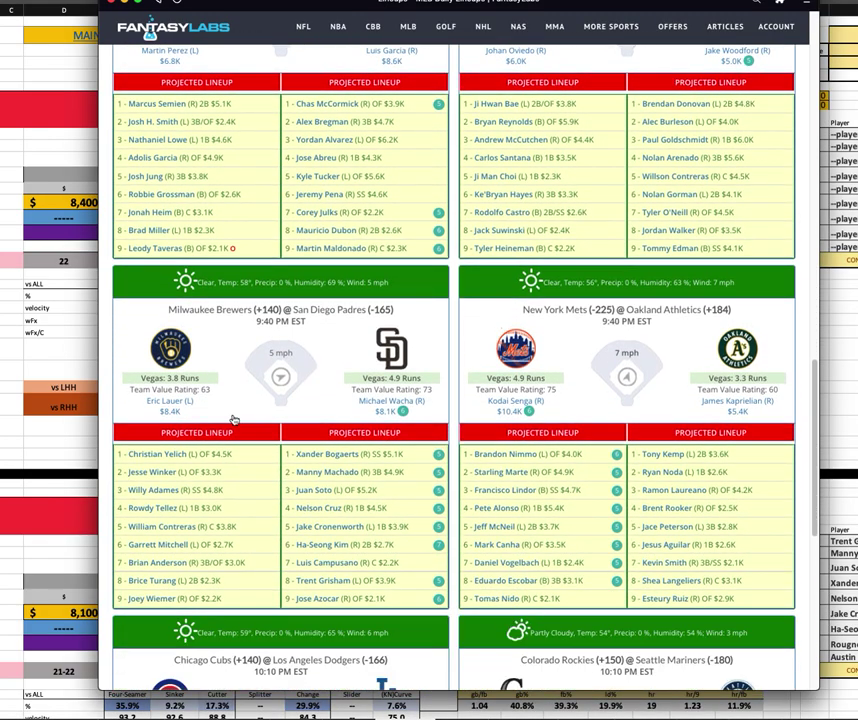
pyautogui.tripleClick(169, 456)
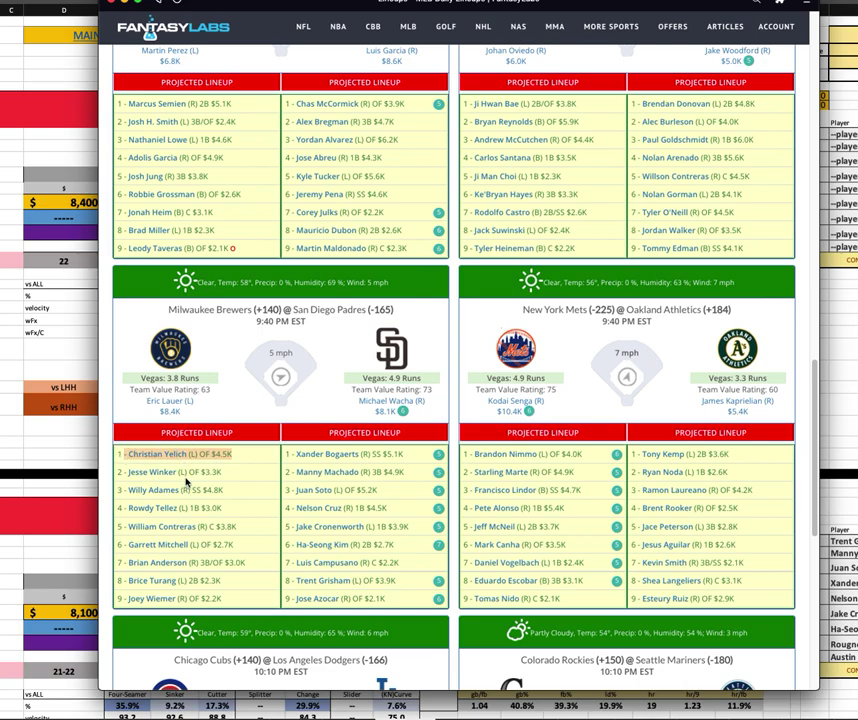
pyautogui.click(221, 469)
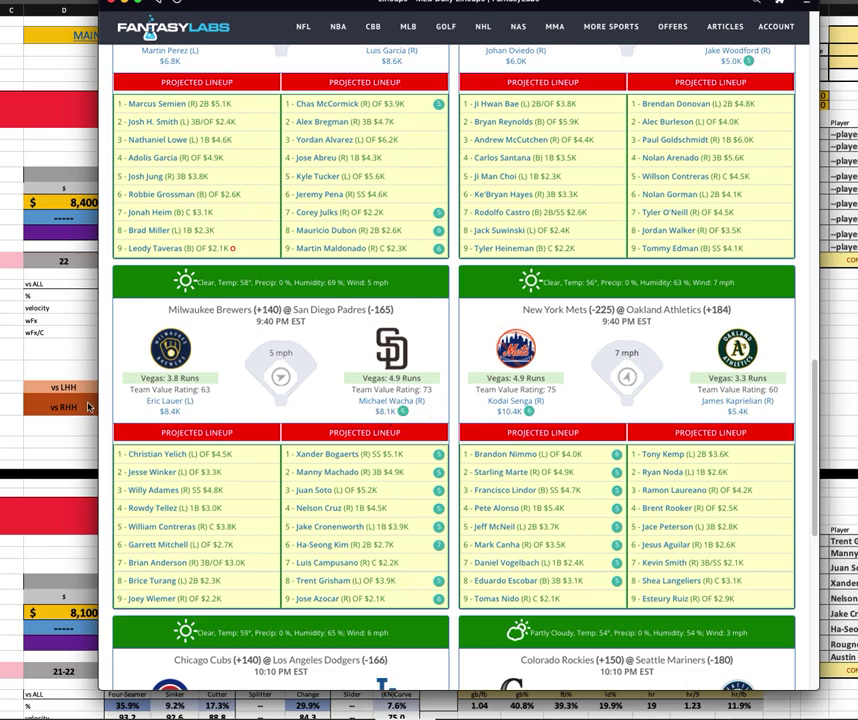
pyautogui.scroll(-2, 279, 500)
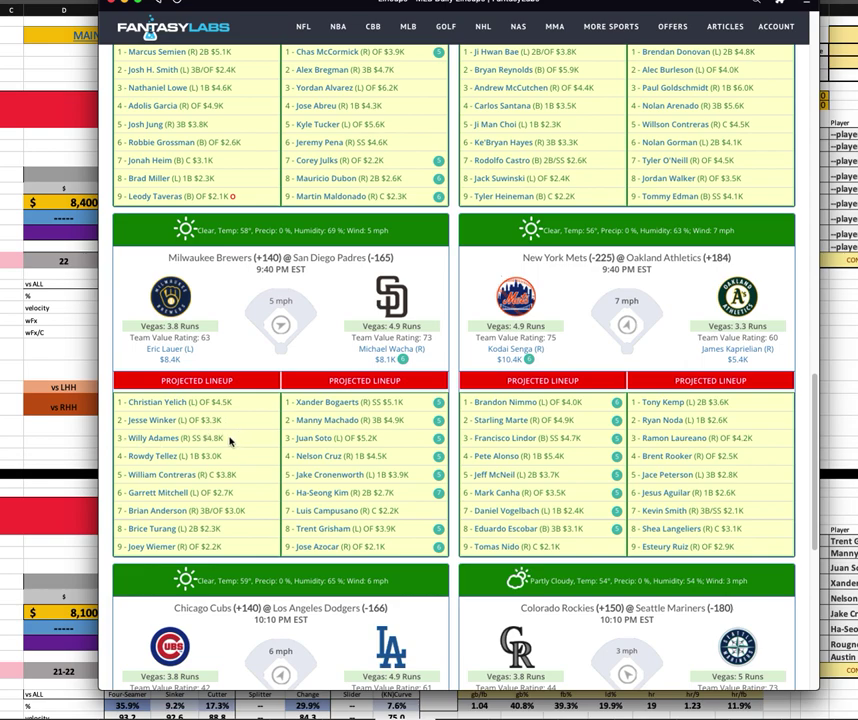
pyautogui.moveTo(222, 456); pyautogui.dragTo(128, 459)
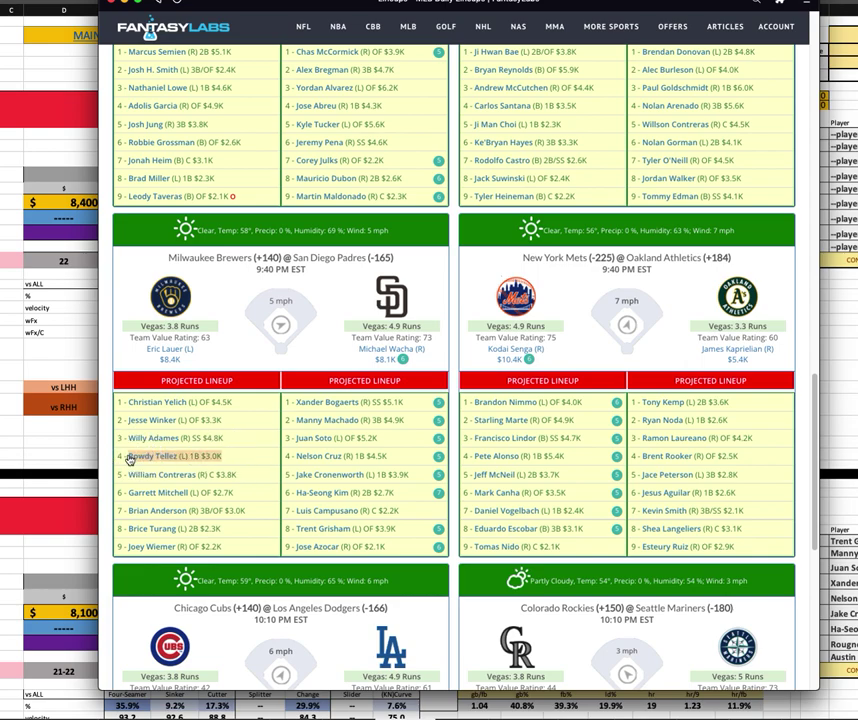
pyautogui.moveTo(236, 494); pyautogui.dragTo(130, 497)
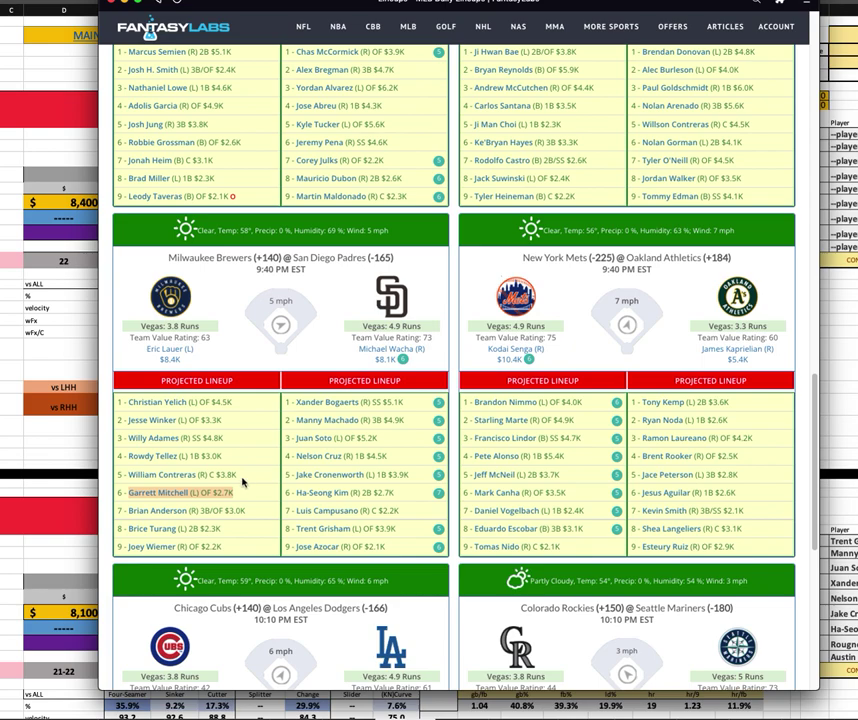
pyautogui.moveTo(242, 480); pyautogui.dragTo(218, 474)
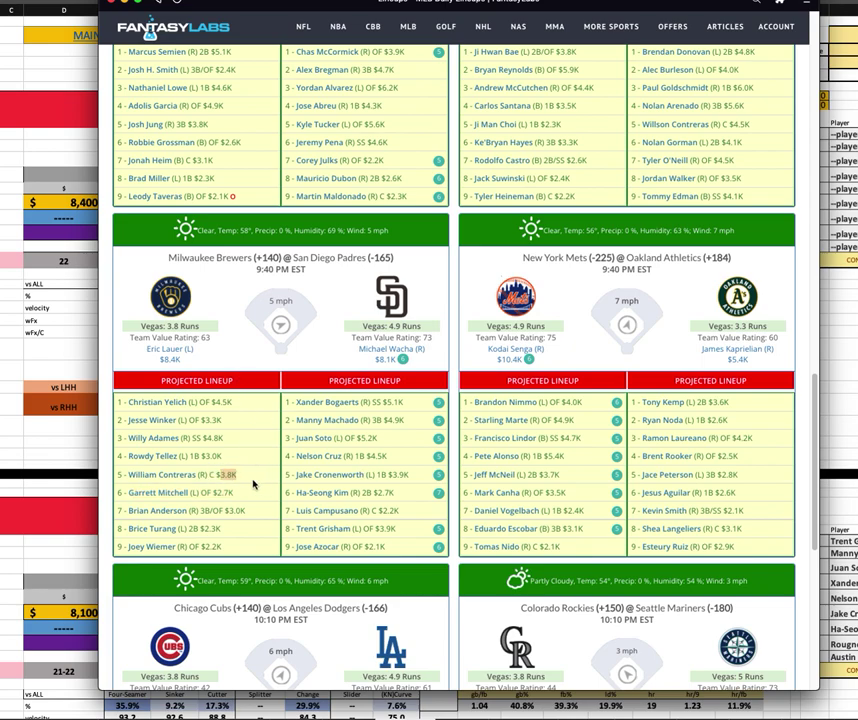
pyautogui.moveTo(268, 512); pyautogui.dragTo(186, 510)
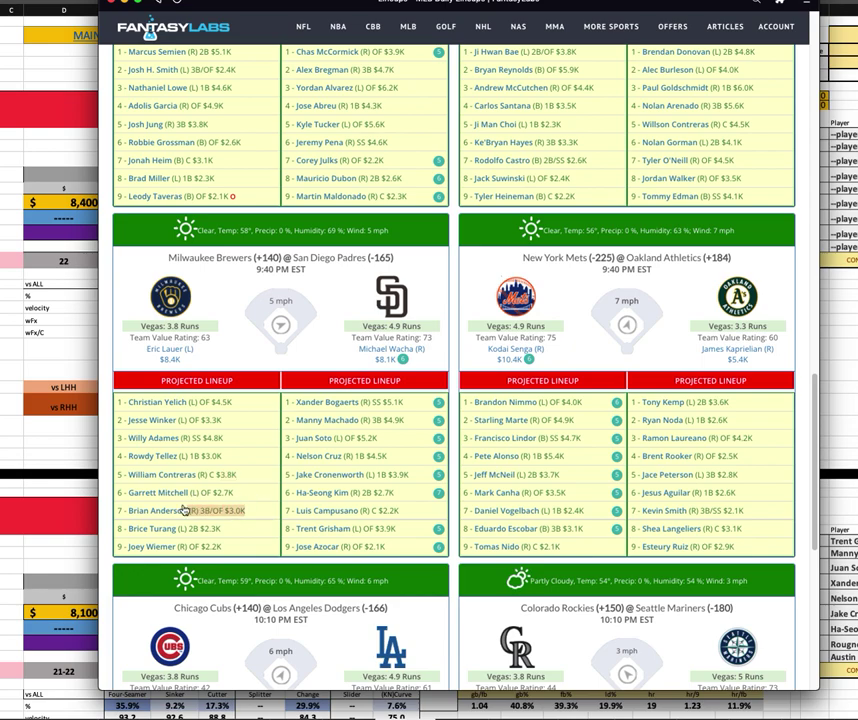
pyautogui.click(241, 540)
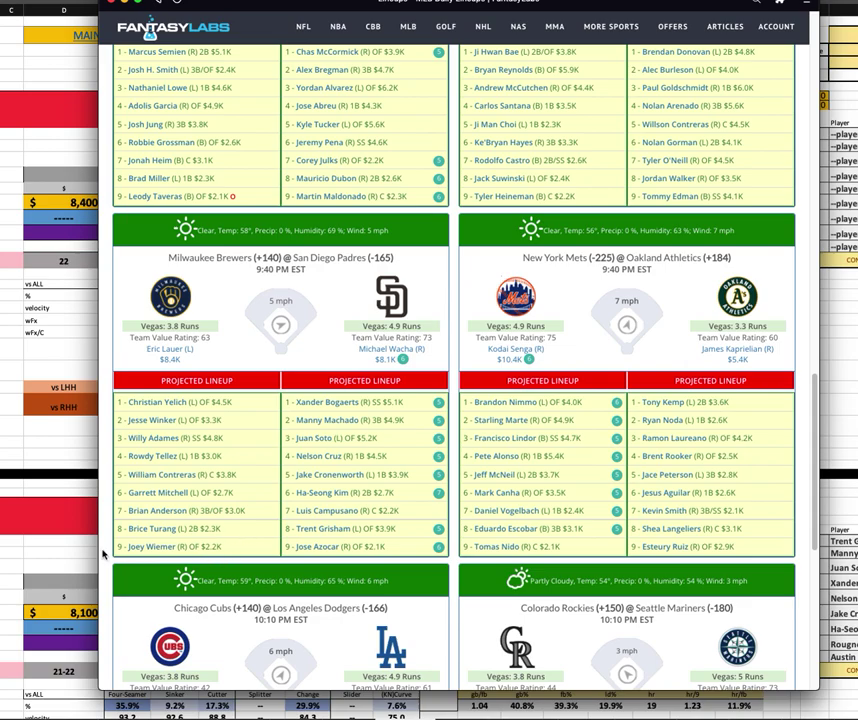
# Return to the Excel workbook and examine the San Diego Padres starting pitcher's splits against right-handed hitters, including K%, BB% and HARD%
pyautogui.click(50, 424)
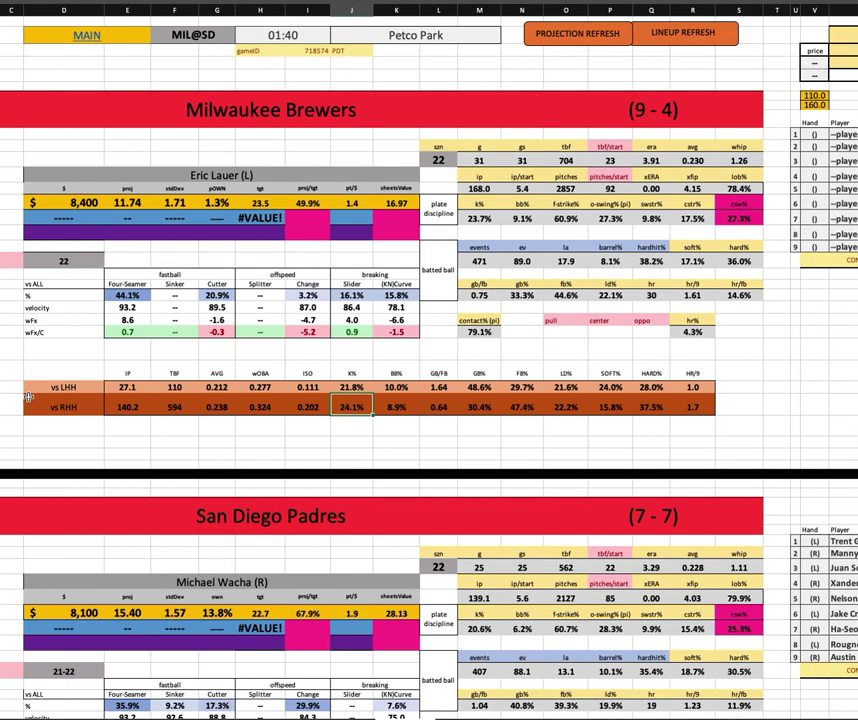
pyautogui.scroll(-3, 254, 399)
pyautogui.scroll(-5, 254, 399)
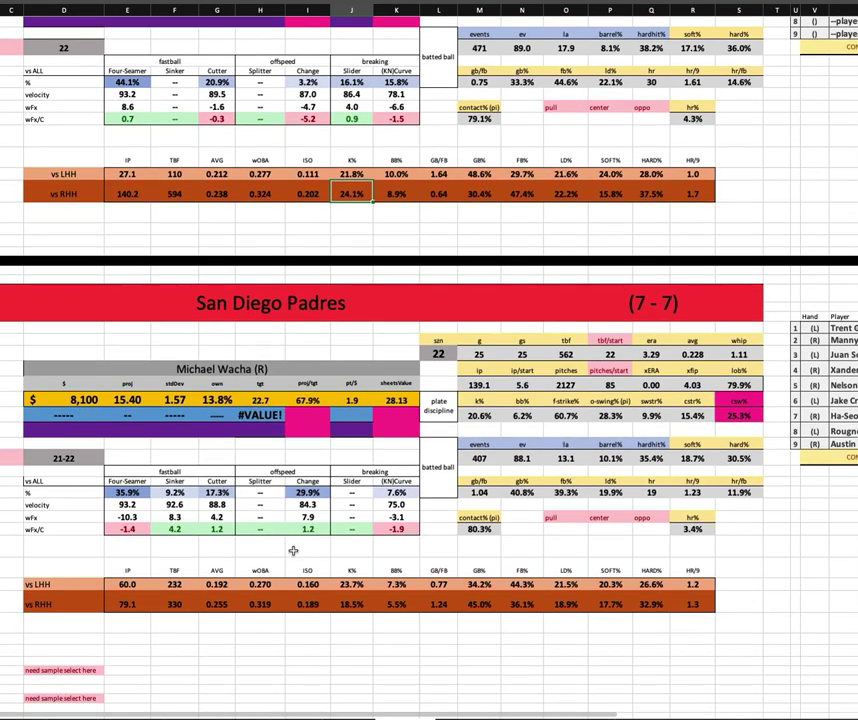
pyautogui.moveTo(174, 604); pyautogui.dragTo(697, 606)
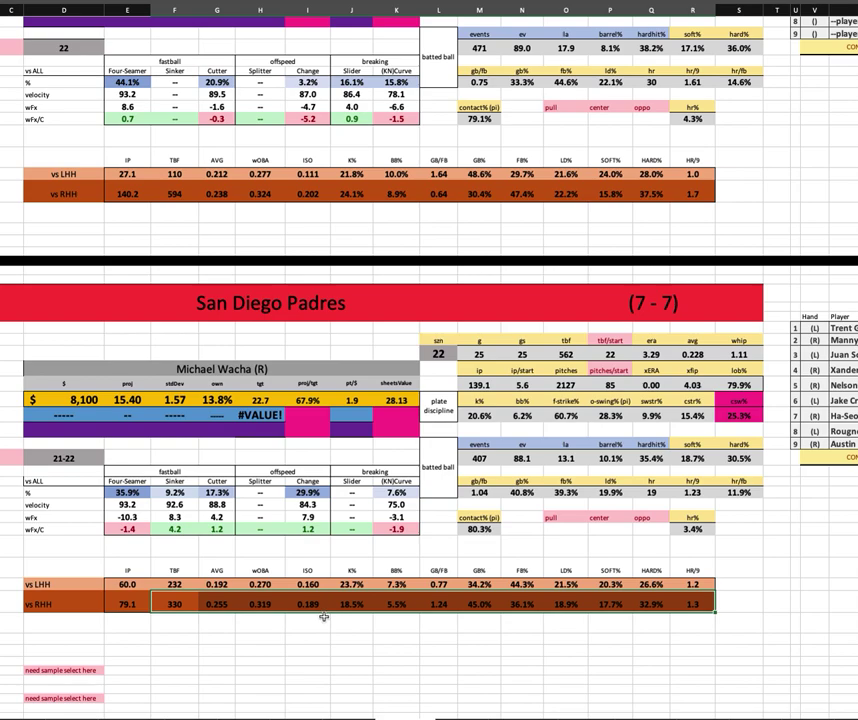
pyautogui.moveTo(354, 608); pyautogui.dragTo(360, 604)
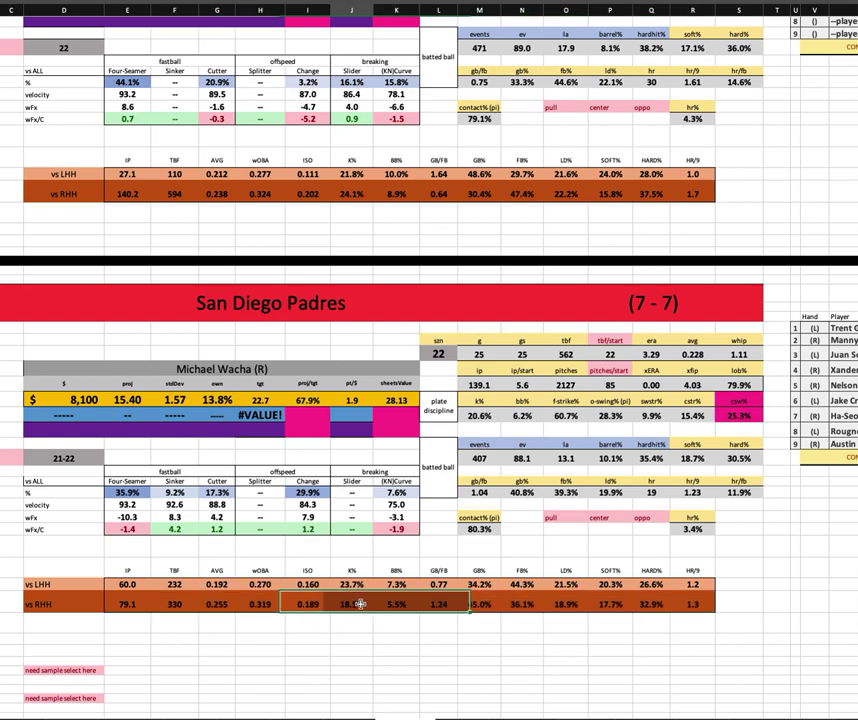
pyautogui.click(651, 605)
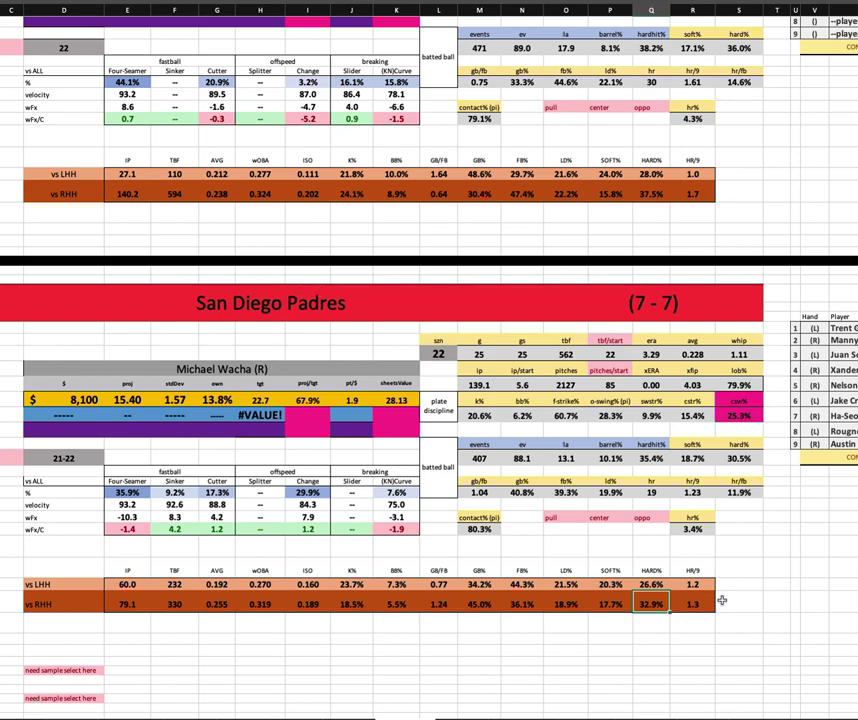
# Check the Padres starting pitcher's contact%, bb%, barrel%, salary and projected ownership, comparing his numbers with the Brewers starter's
pyautogui.click(482, 530)
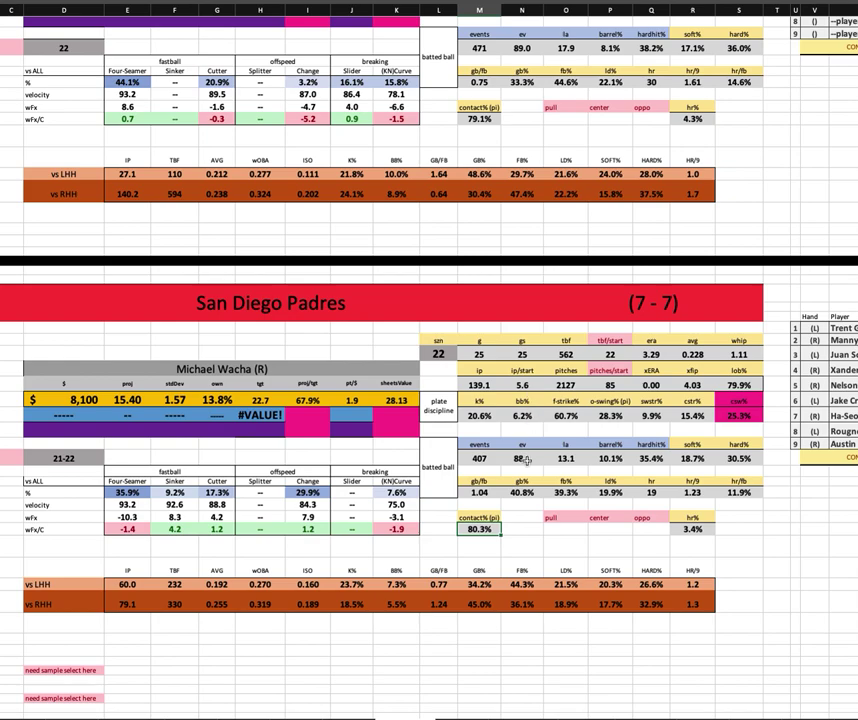
pyautogui.click(522, 415)
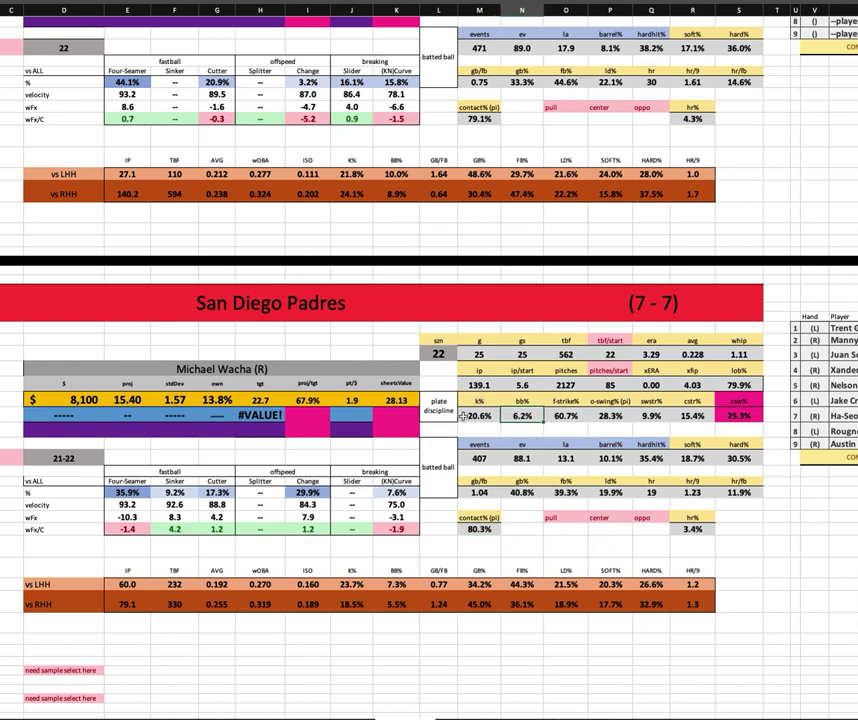
pyautogui.click(603, 457)
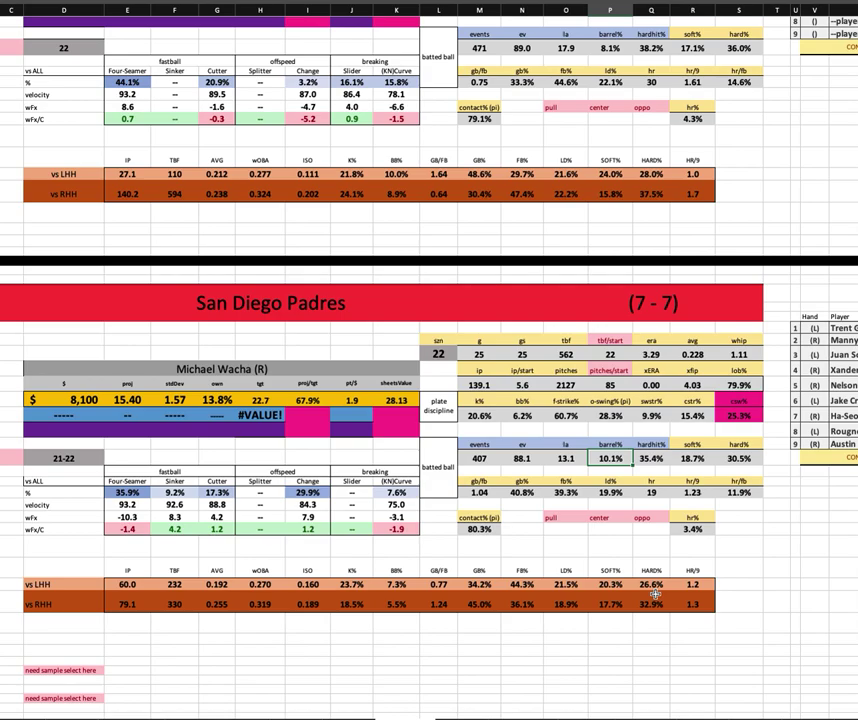
pyautogui.scroll(6, 655, 594)
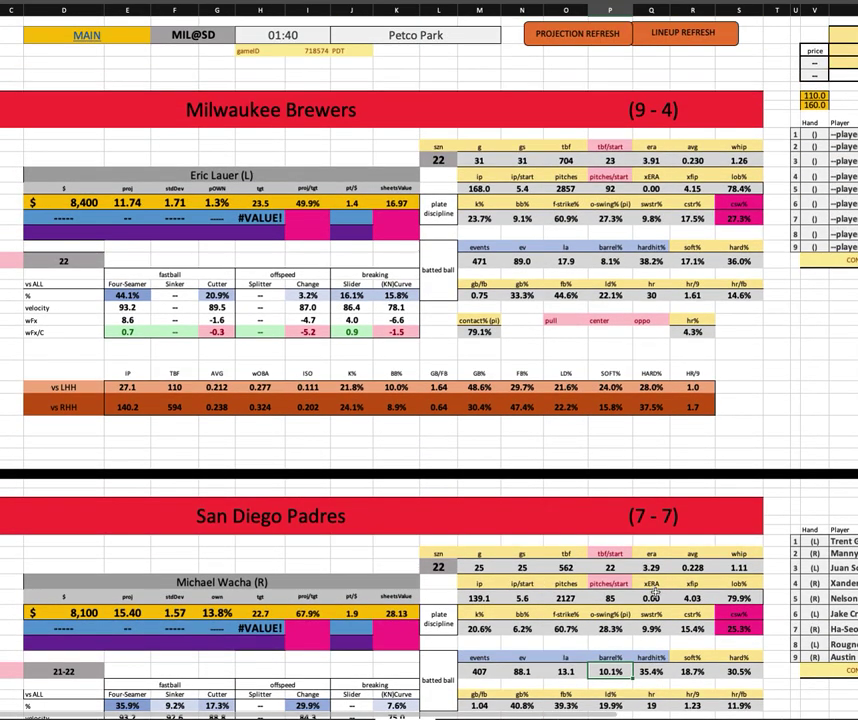
pyautogui.scroll(-6, 515, 485)
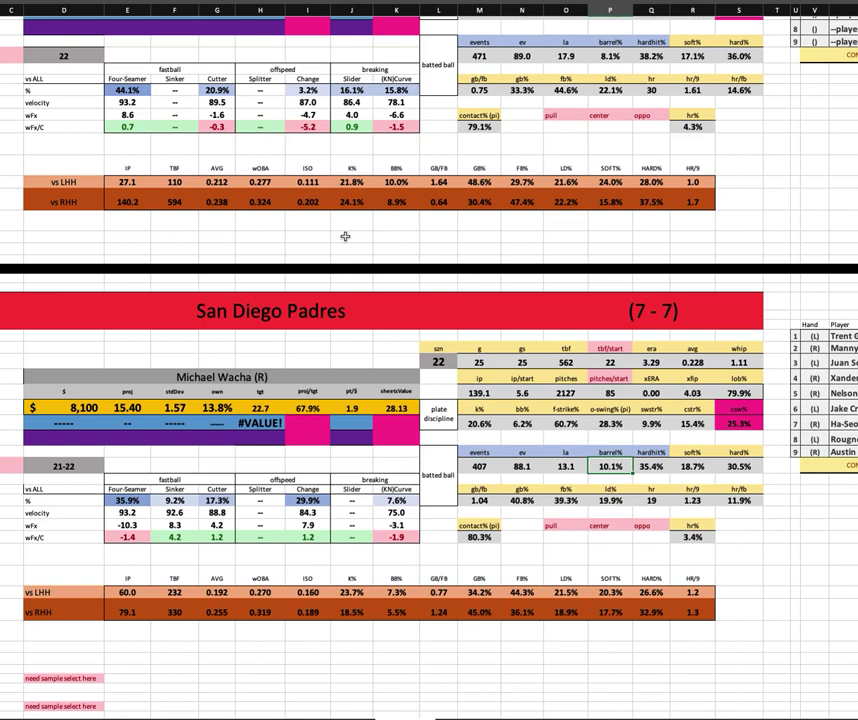
pyautogui.click(78, 406)
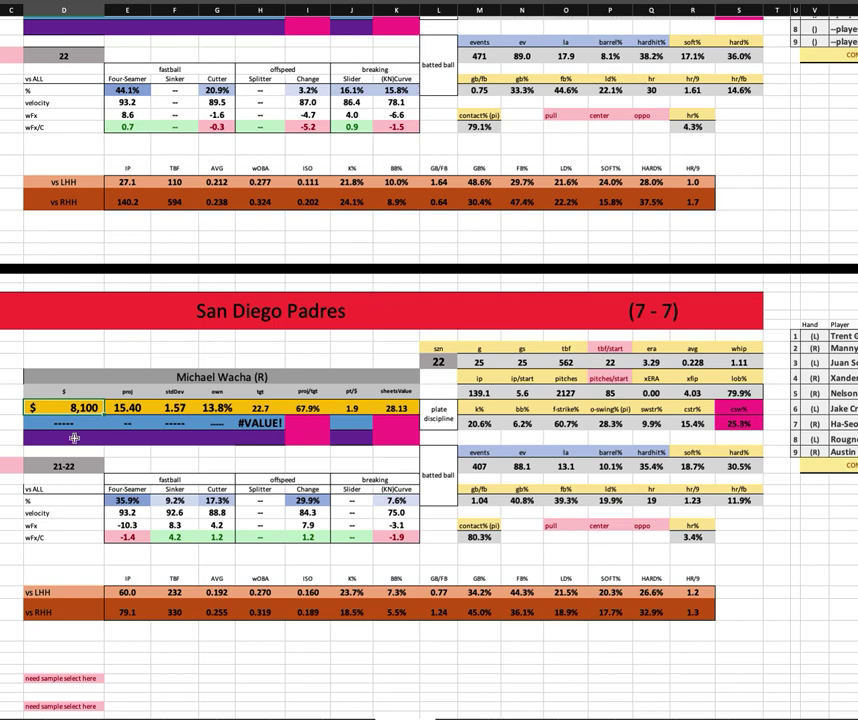
pyautogui.click(219, 408)
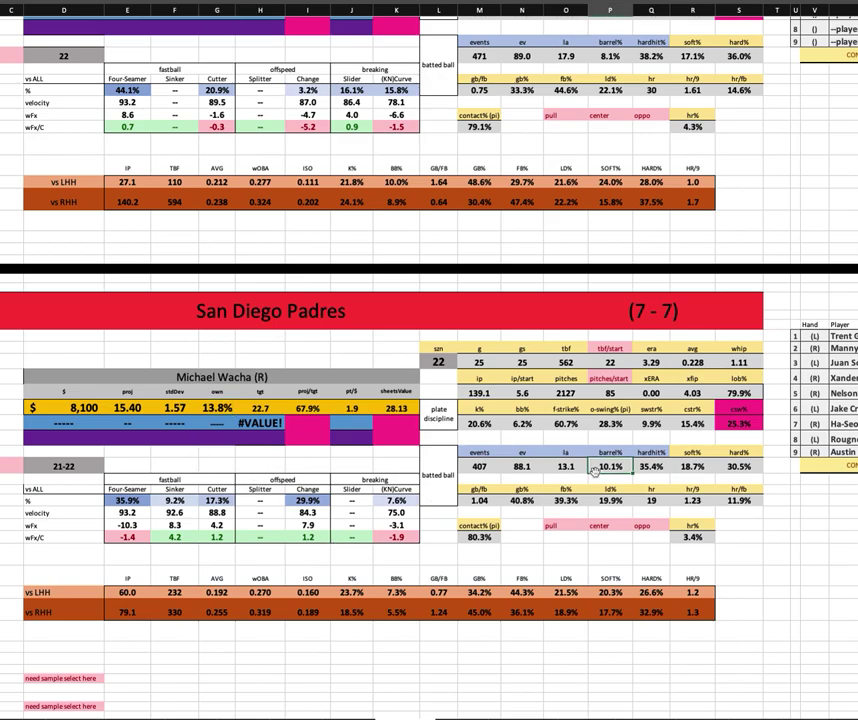
# Switch the selected matchup from MIL@SD to CHC@LAD
pyautogui.scroll(5, 233, 443)
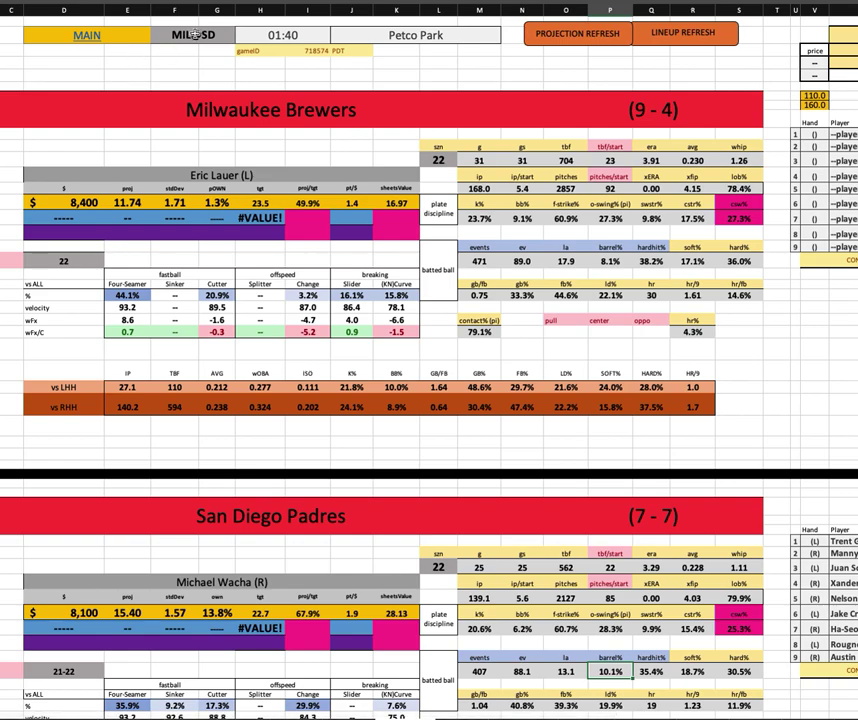
pyautogui.click(193, 34)
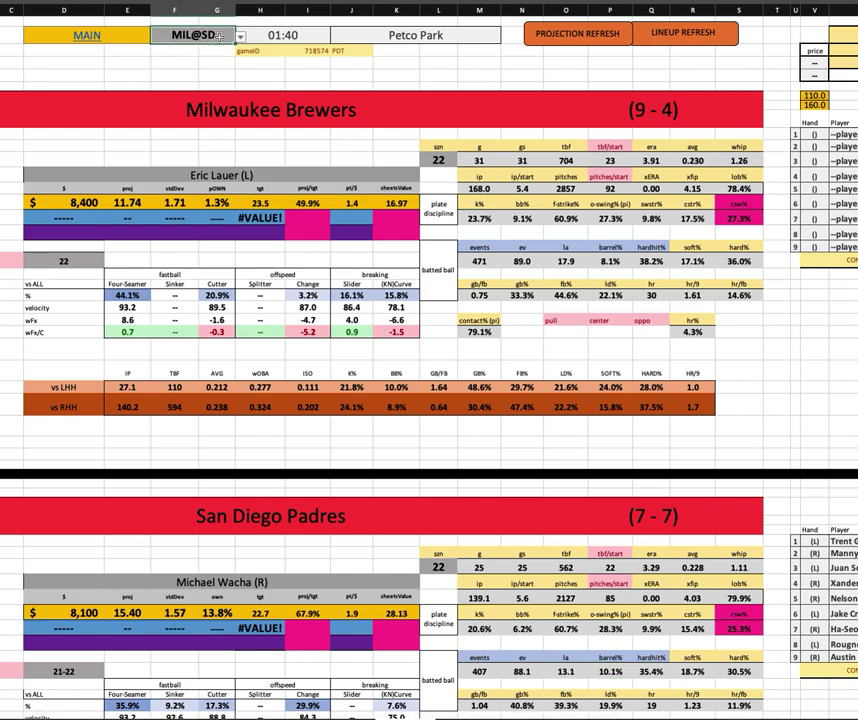
pyautogui.click(240, 36)
pyautogui.click(180, 178)
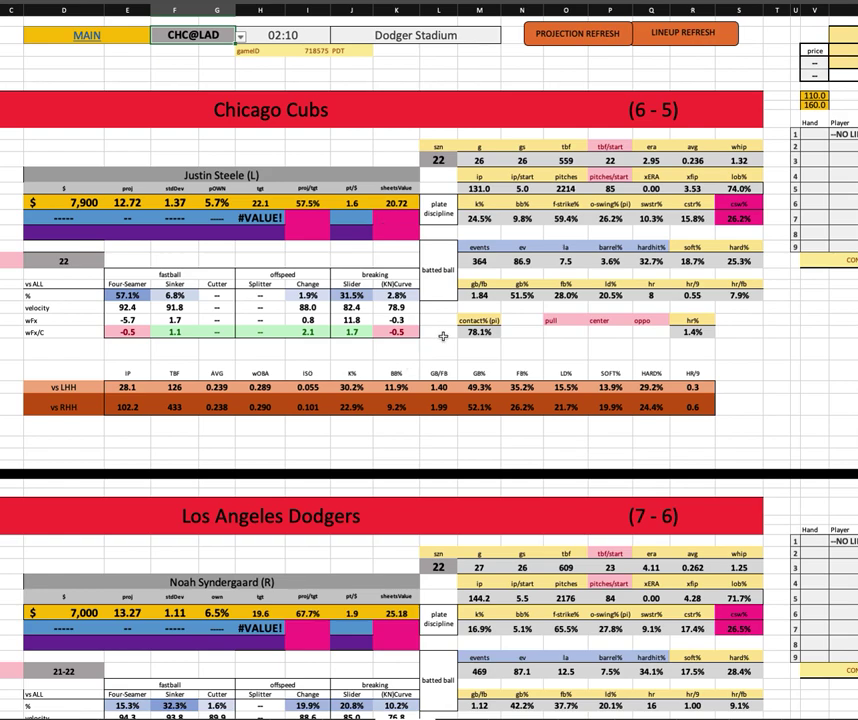
# Review the Chicago Cubs and Los Angeles Dodgers starting pitchers' projections, pitch mix and handedness splits
pyautogui.scroll(-3, 443, 336)
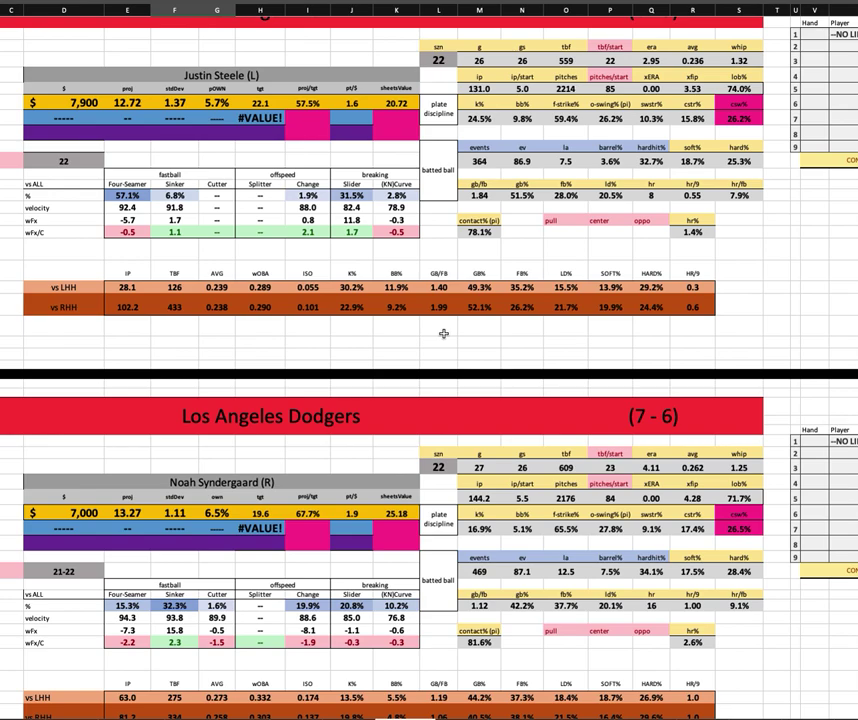
pyautogui.scroll(2, 443, 334)
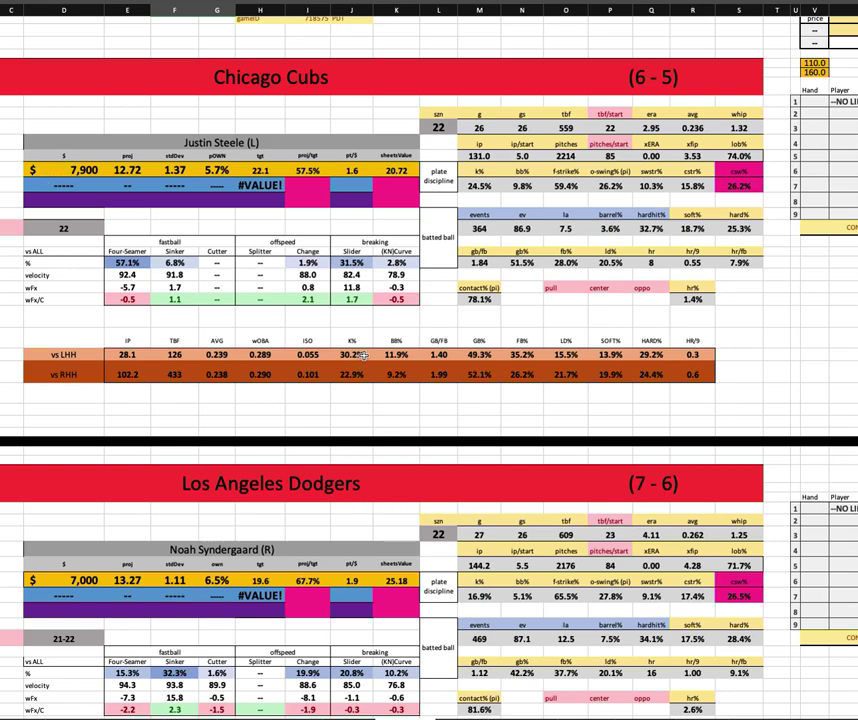
pyautogui.scroll(-2, 363, 355)
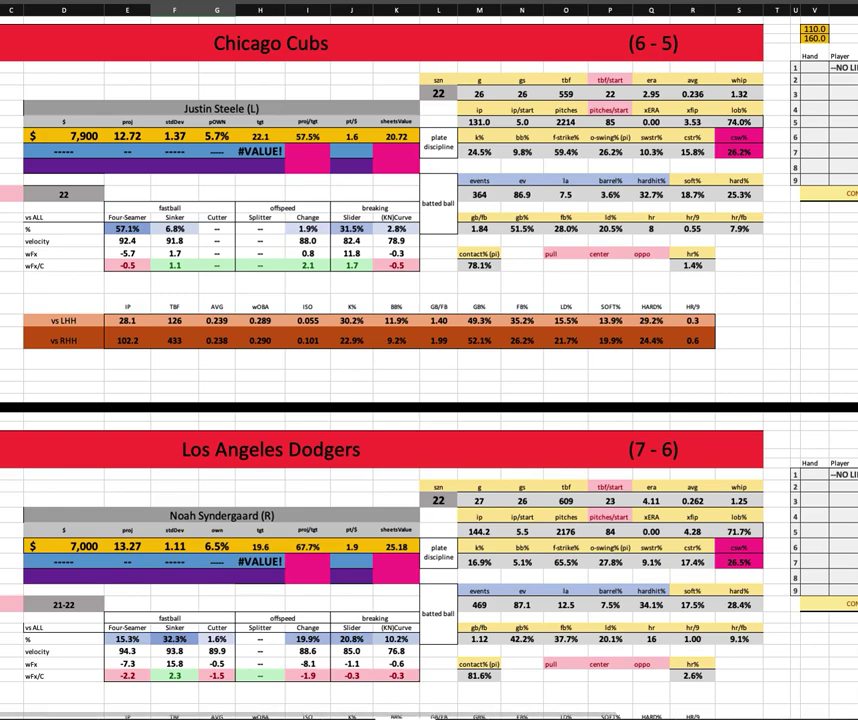
# Review the Cubs at Dodgers projected lineups on the FantasyLabs page and return to the Excel workbook
pyautogui.press('super+Tab')
pyautogui.scroll(-10, 502, 377)
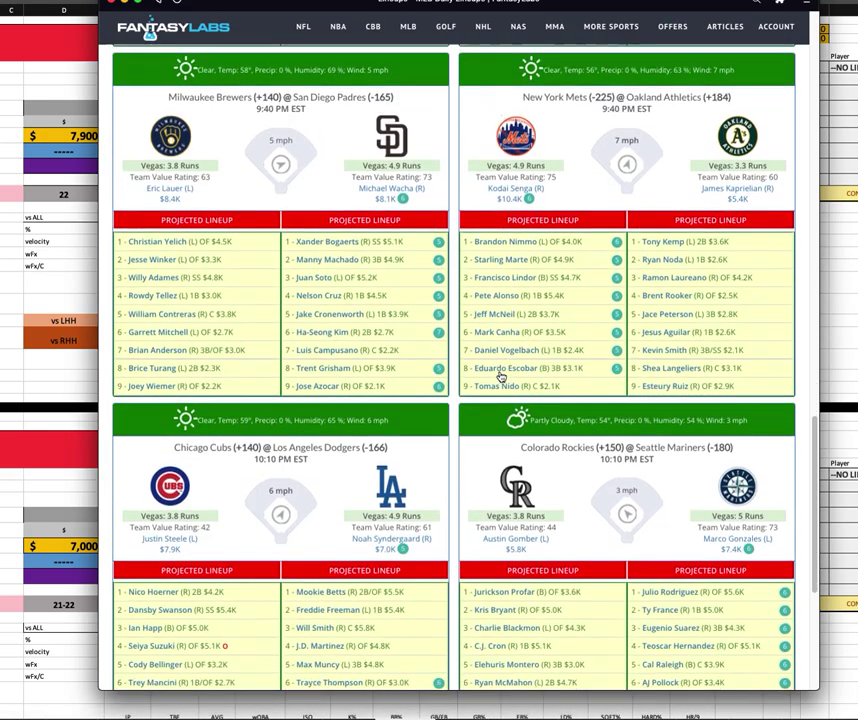
pyautogui.moveTo(296, 458); pyautogui.dragTo(388, 457)
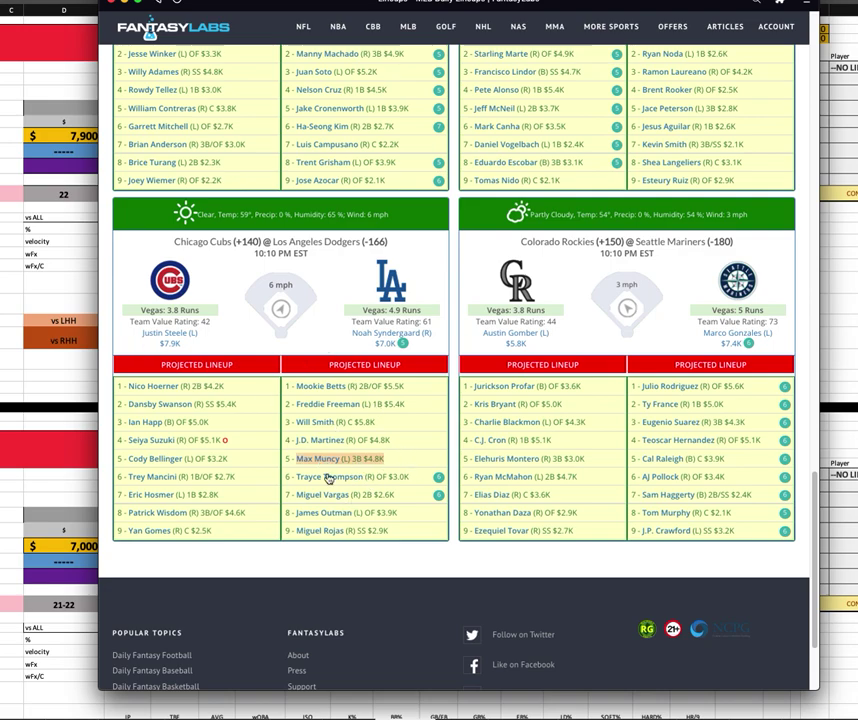
pyautogui.click(177, 333)
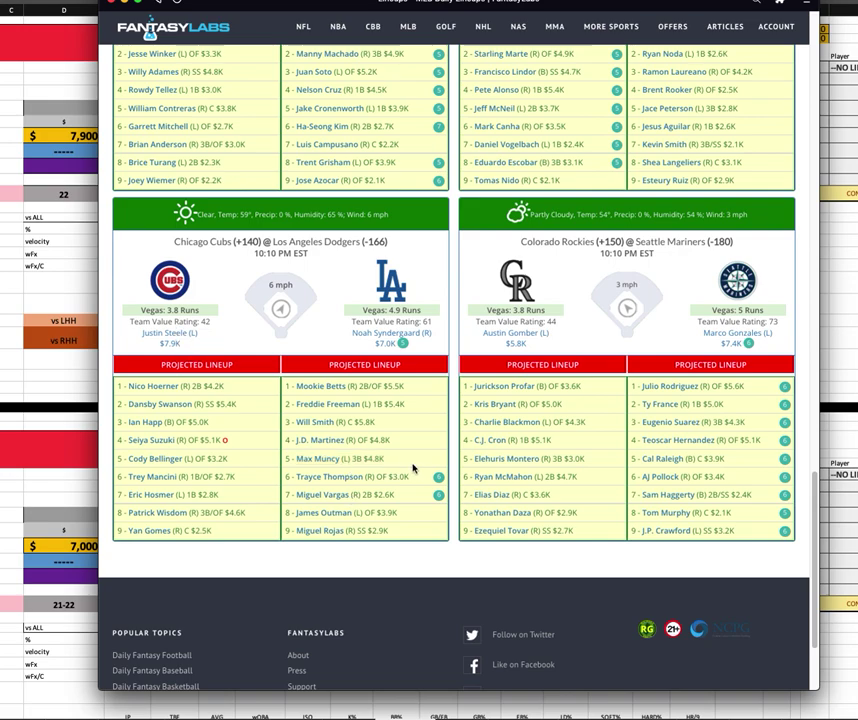
pyautogui.click(48, 342)
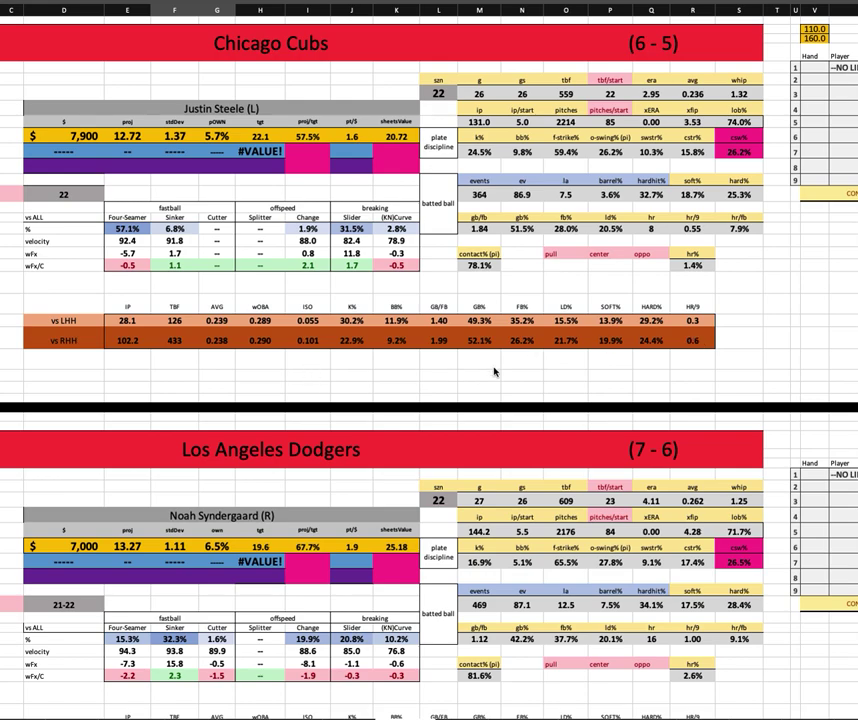
pyautogui.press('Return')
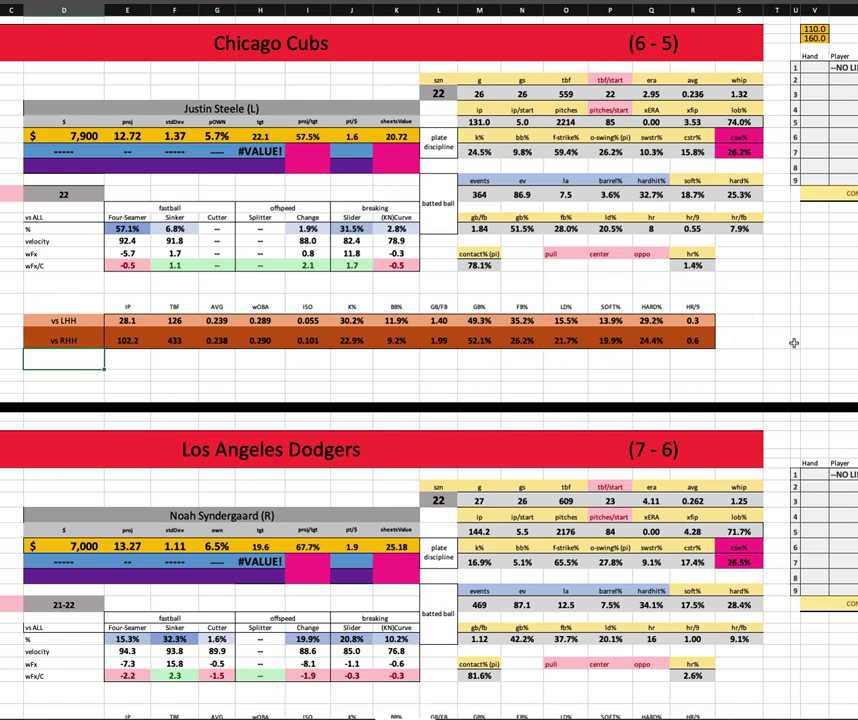